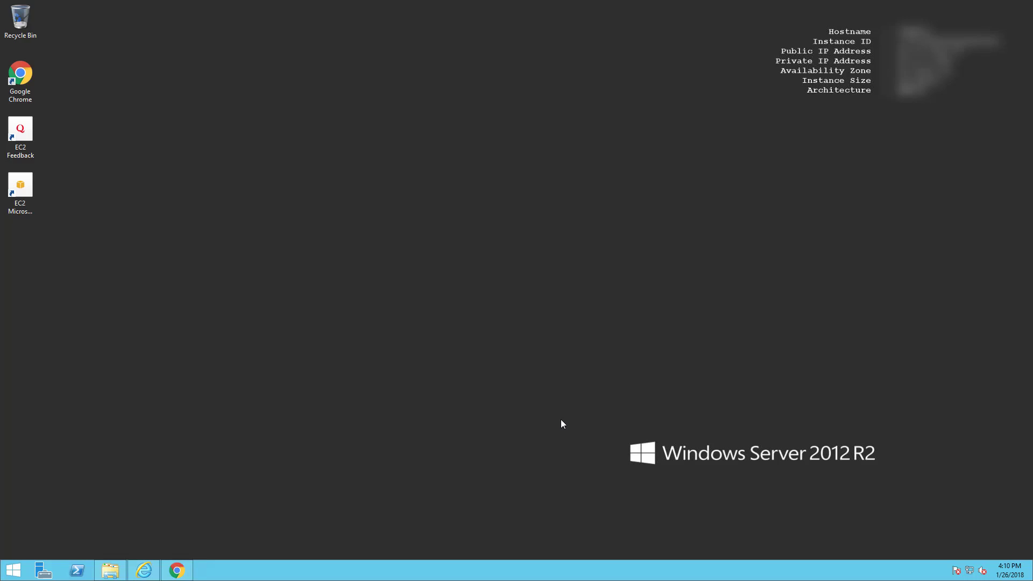
# - Create a folder named Starfish ETL on the C: drive and open it
pyautogui.click(107, 571)
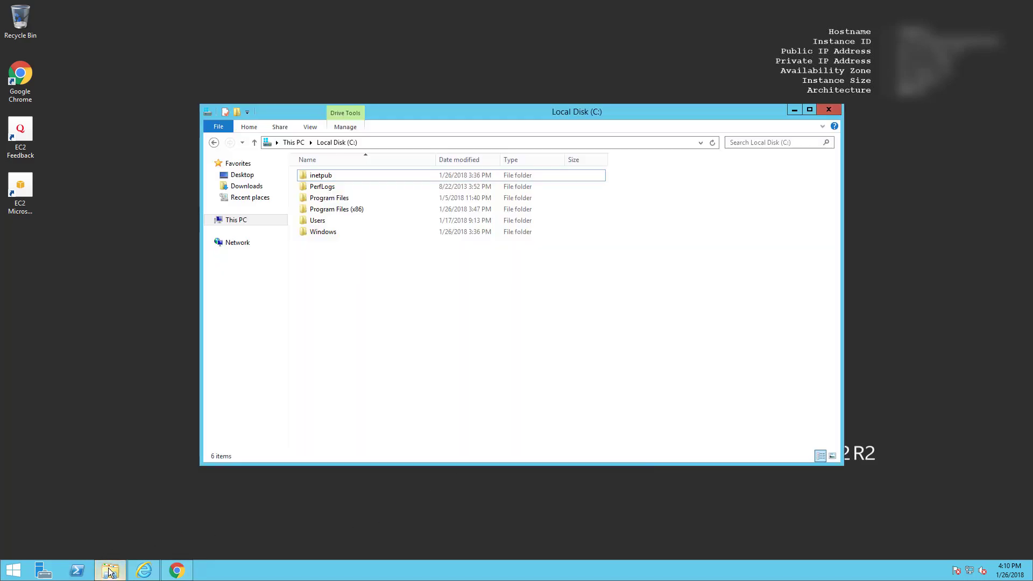
pyautogui.rightClick(351, 259)
pyautogui.moveTo(402, 356)
pyautogui.click(467, 358)
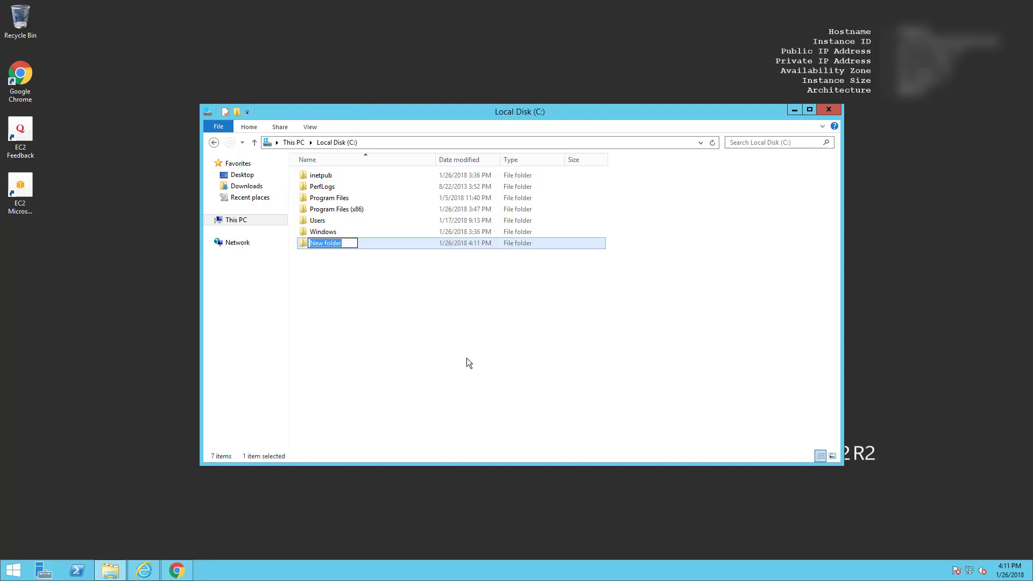
pyautogui.write('Starfish ETL')
pyautogui.press('Return')
pyautogui.press('Return')
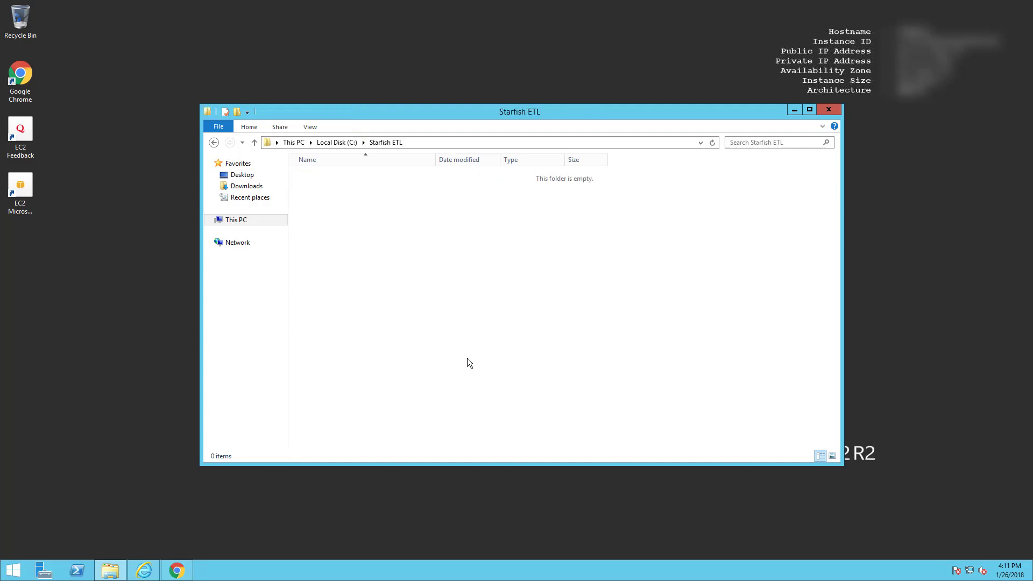
# - Create a subfolder named Software inside the Starfish ETL folder
pyautogui.rightClick(467, 358)
pyautogui.moveTo(553, 477)
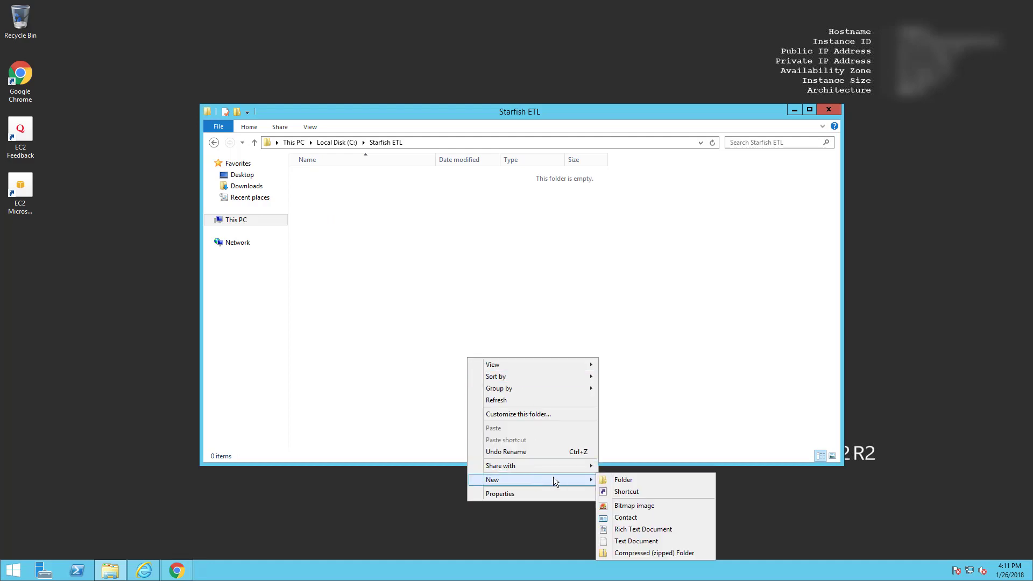
pyautogui.click(618, 476)
pyautogui.write('Software')
pyautogui.press('Return')
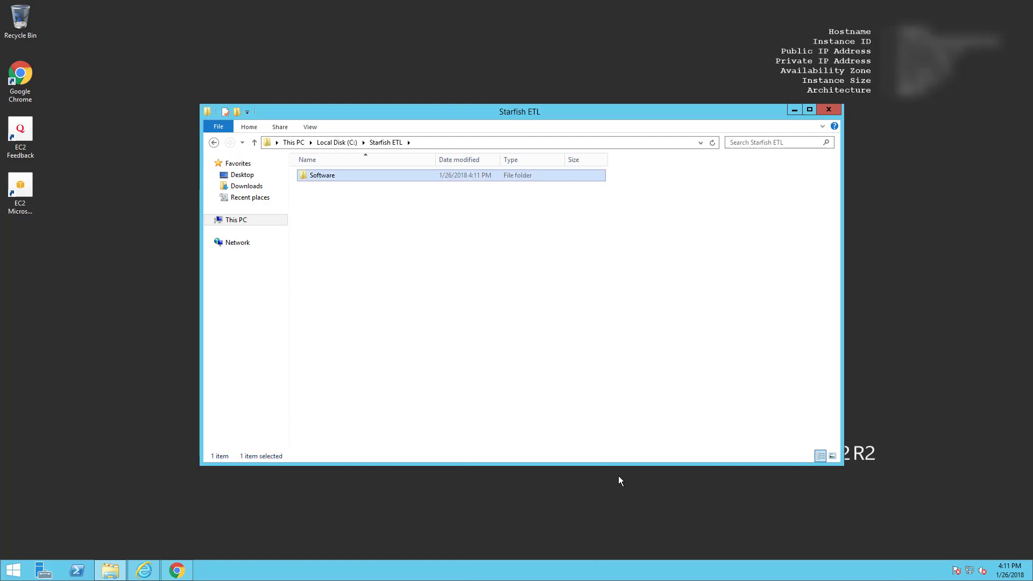
# - Create a second subfolder named Data inside the Starfish ETL folder
pyautogui.rightClick(483, 335)
pyautogui.moveTo(559, 457)
pyautogui.click(648, 456)
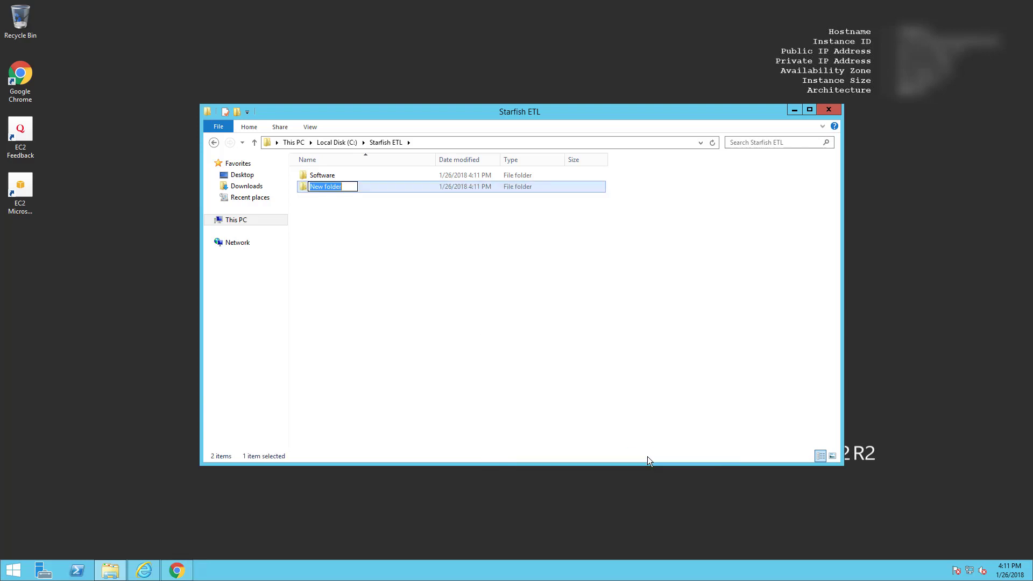
pyautogui.write('Data')
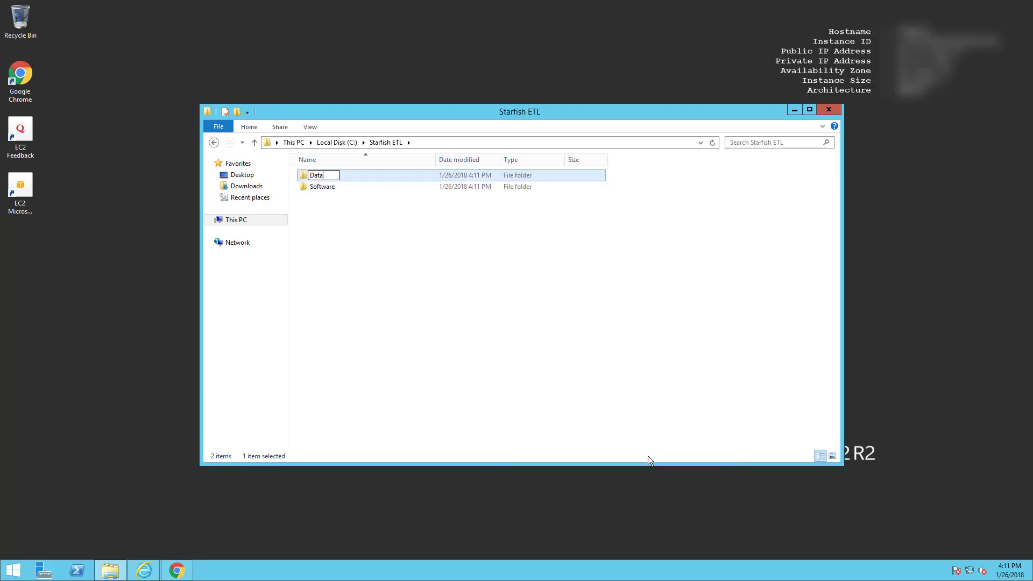
pyautogui.press('Return')
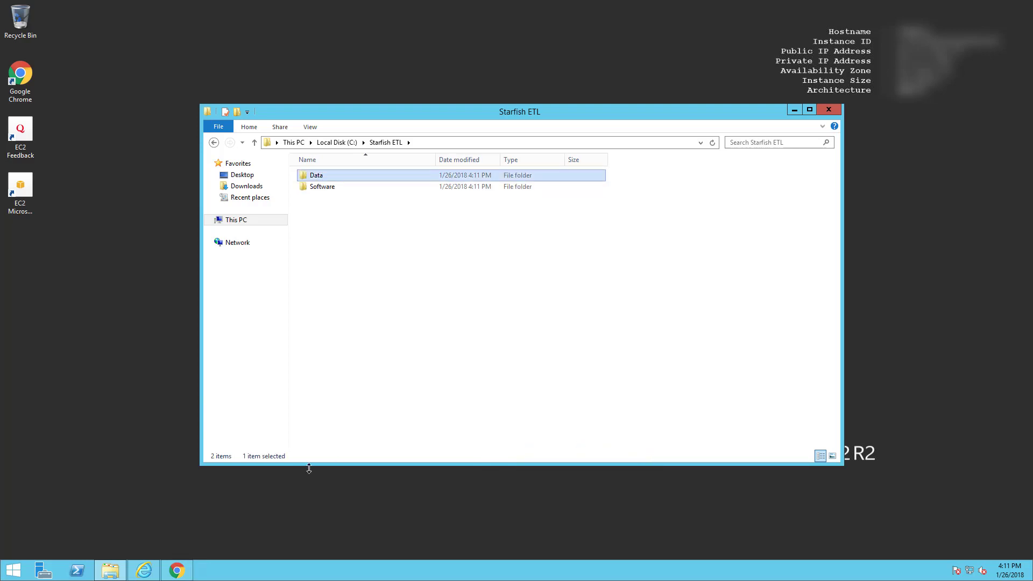
# - Switch to Chrome, download StarfishETL.zip from the link in the trial email, and show the file in its folder
pyautogui.click(177, 571)
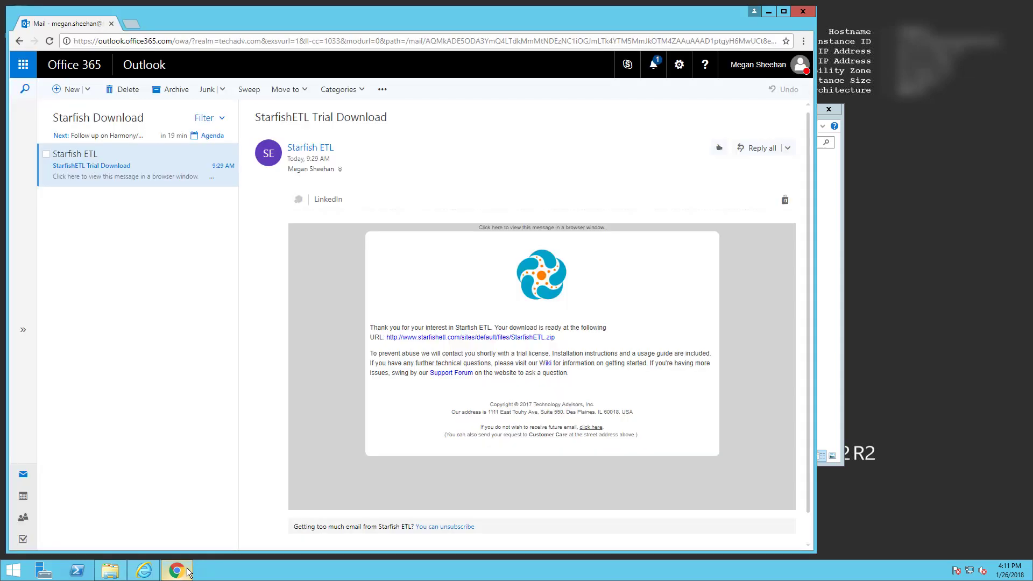
pyautogui.click(434, 338)
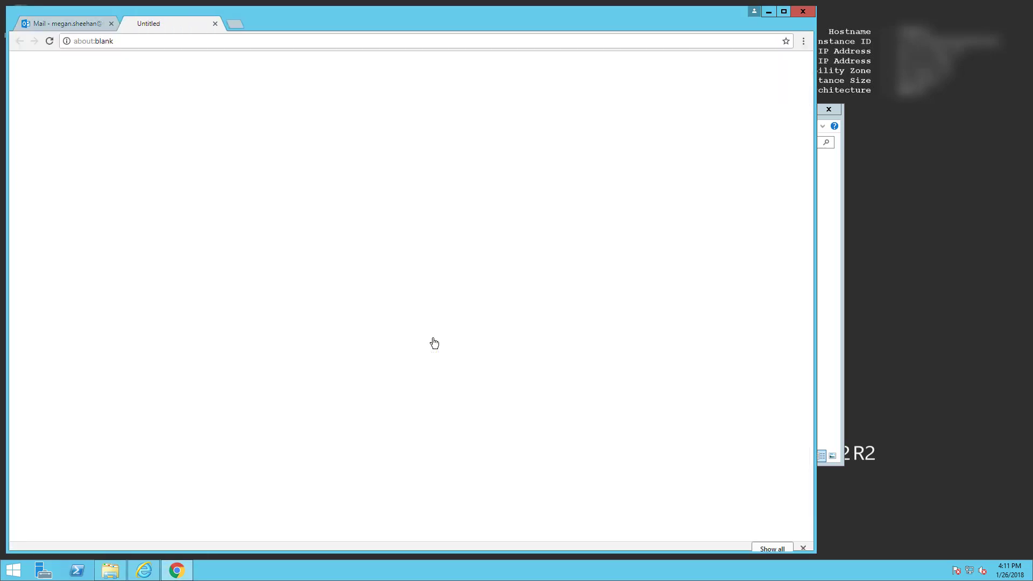
pyautogui.click(124, 539)
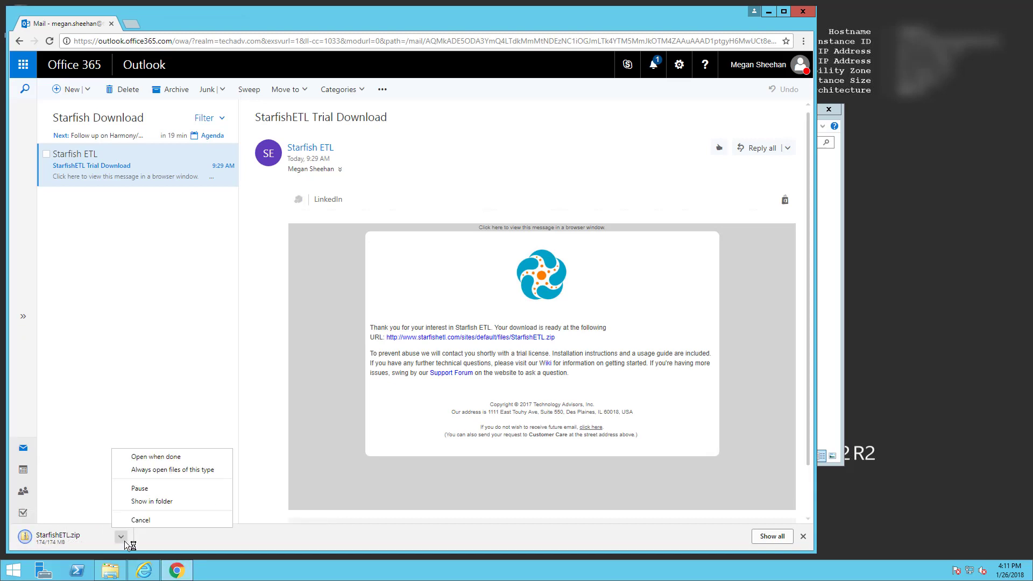
pyautogui.click(152, 501)
# - Extract the StarfishETL archive to C:\Starfish ETL\Software
pyautogui.rightClick(350, 203)
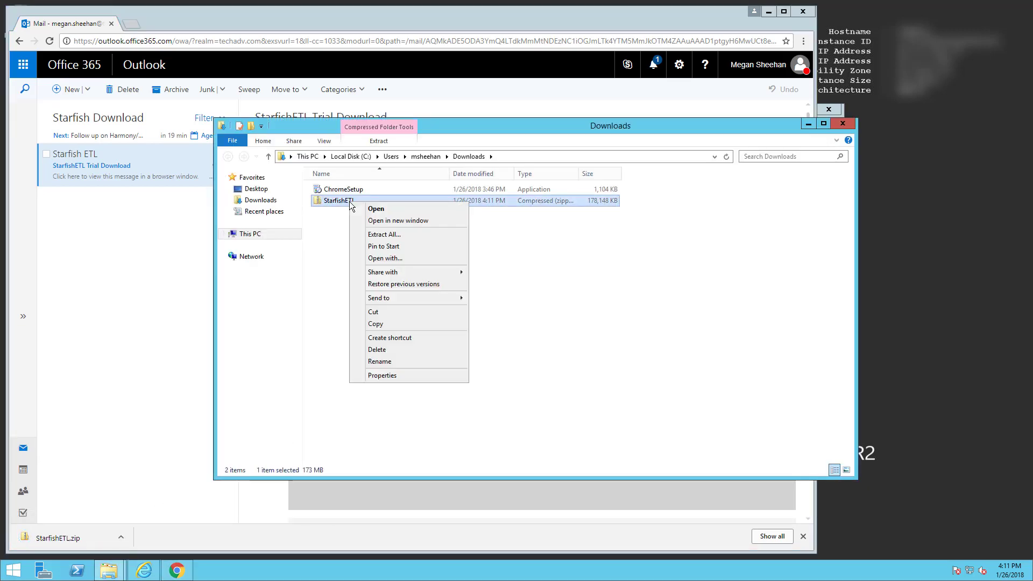
pyautogui.click(384, 234)
pyautogui.click(633, 240)
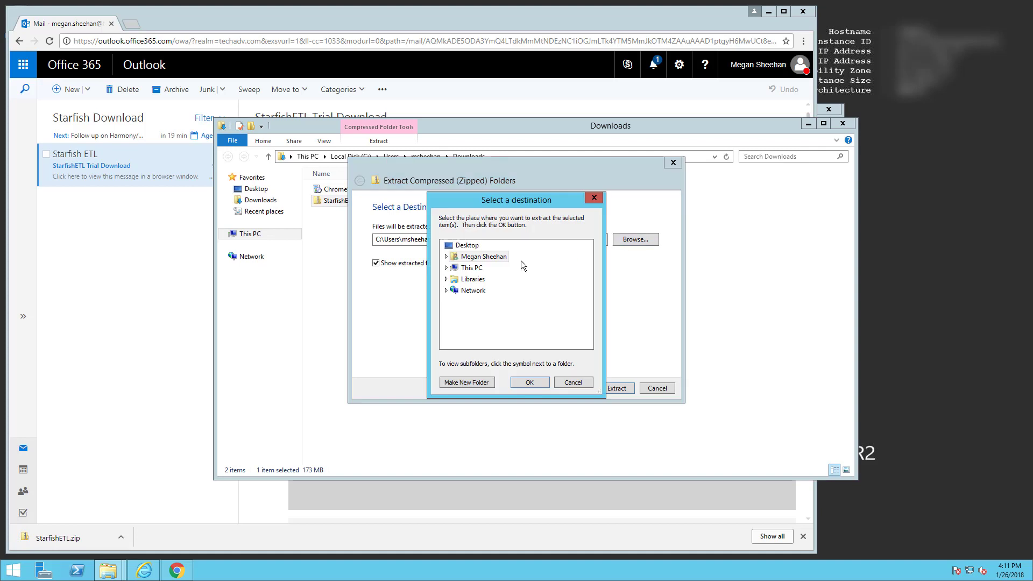
pyautogui.click(446, 267)
pyautogui.click(452, 335)
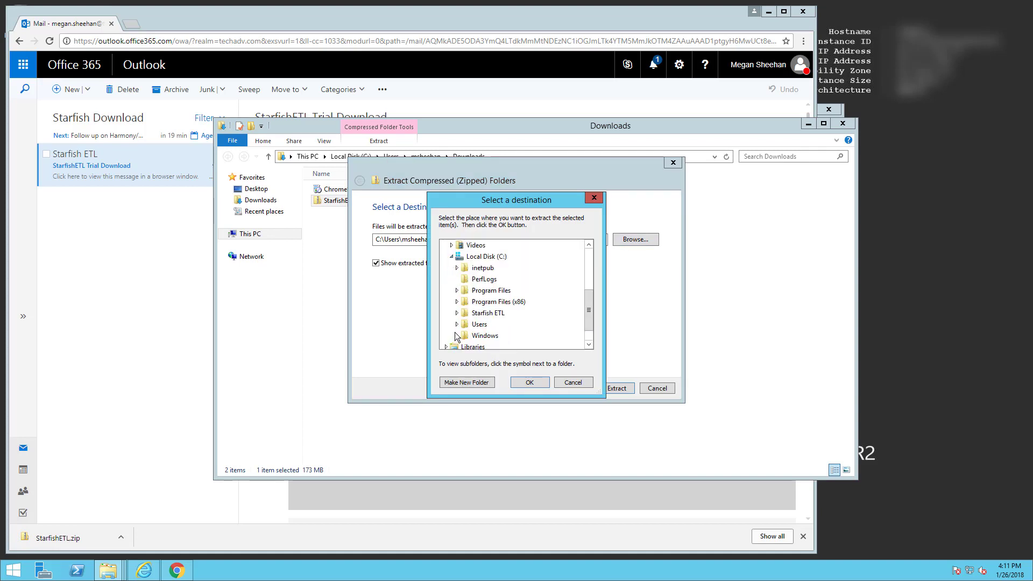
pyautogui.click(457, 313)
pyautogui.click(484, 330)
pyautogui.click(530, 382)
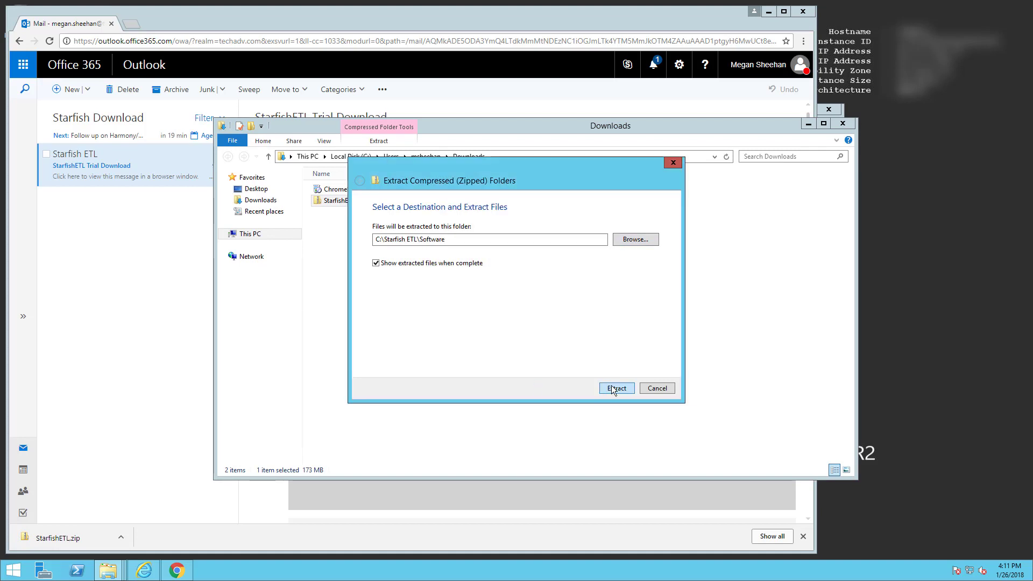
pyautogui.click(614, 388)
pyautogui.doubleClick(362, 205)
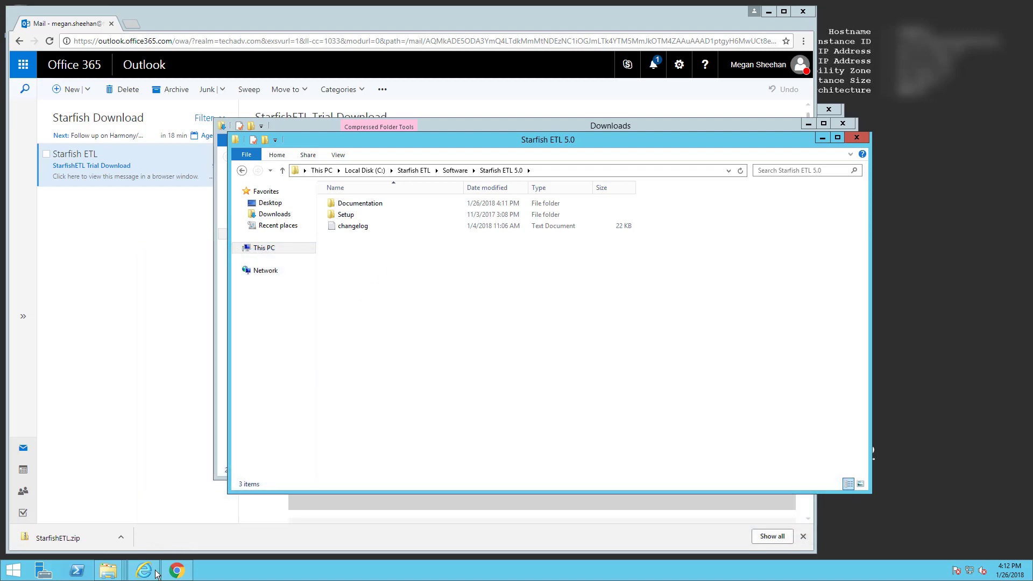
pyautogui.click(768, 11)
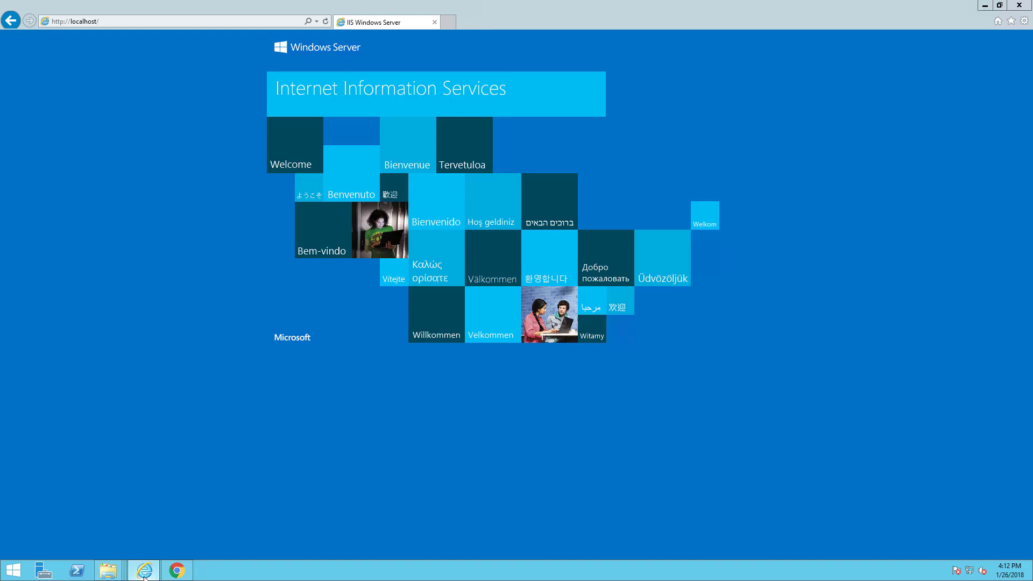
pyautogui.click(144, 577)
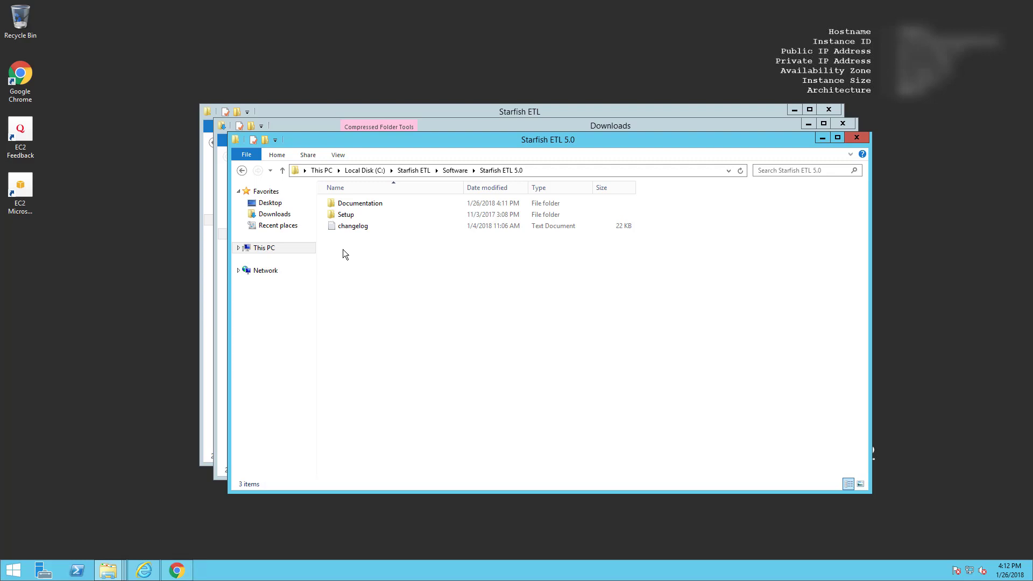
# - Run StarfishEngineSetup from the Engine folder inside Setup
pyautogui.doubleClick(349, 216)
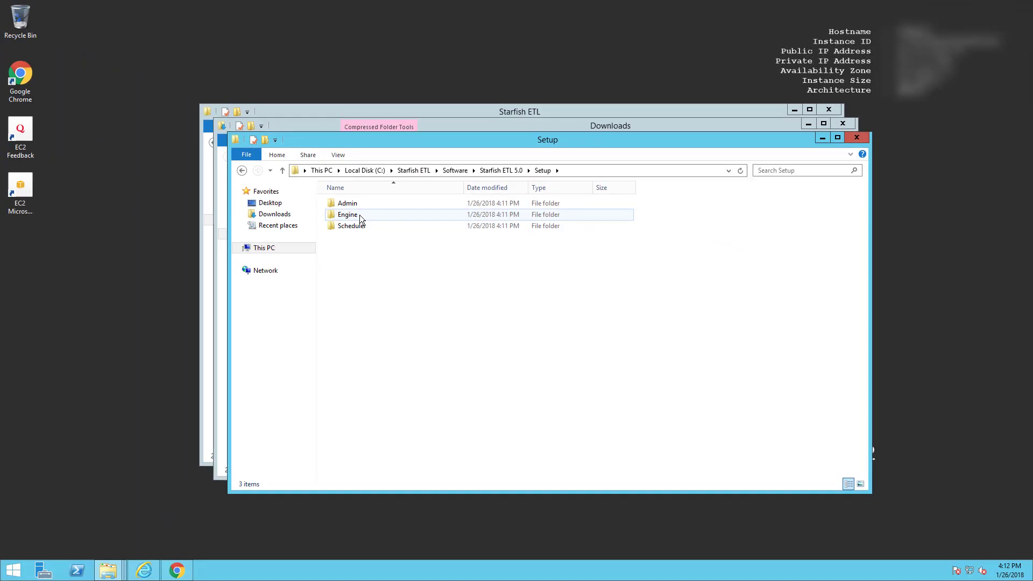
pyautogui.doubleClick(348, 215)
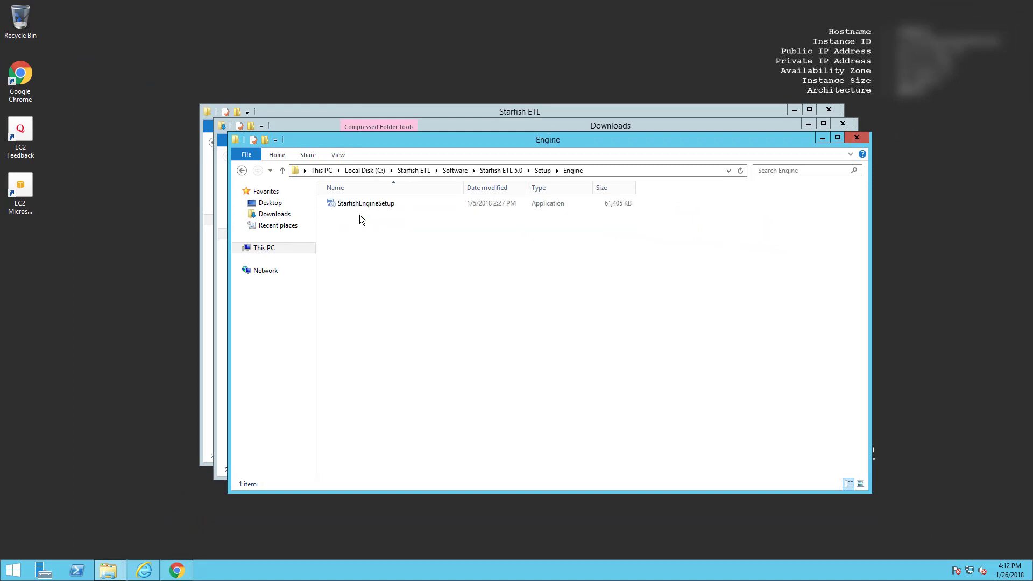
pyautogui.click(359, 205)
pyautogui.doubleClick(359, 205)
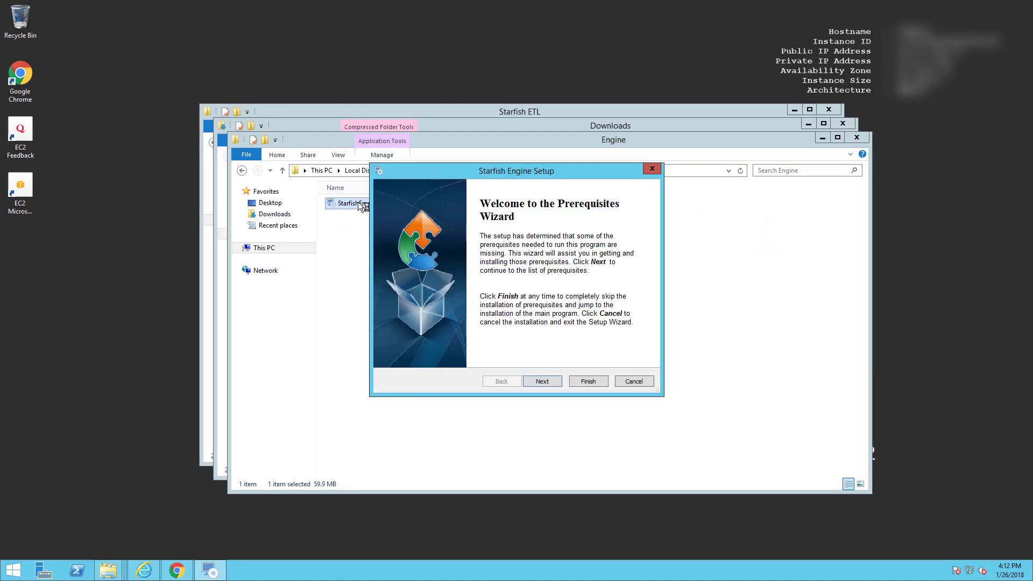
# - Install the missing Microsoft Visual C++ 2015 Redistributable (x64) through the prerequisites wizard, accepting its license terms
pyautogui.click(543, 381)
pyautogui.click(542, 381)
pyautogui.click(466, 334)
pyautogui.click(575, 347)
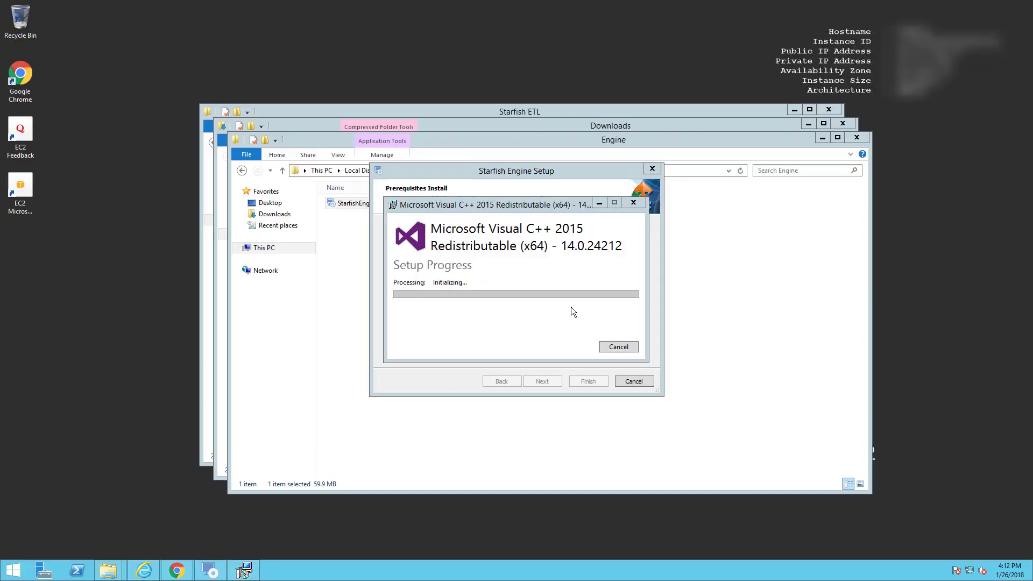
pyautogui.click(619, 347)
# - Install Starfish Engine, finish with Launch Starfish Engine enabled, and close the browser window showing the StarfishService page
pyautogui.click(574, 369)
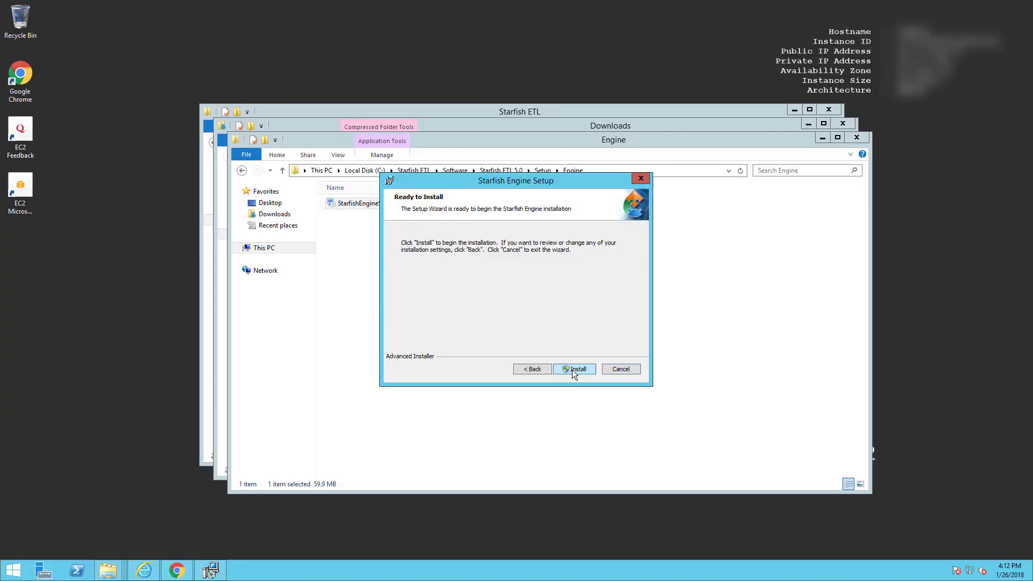
pyautogui.click(574, 369)
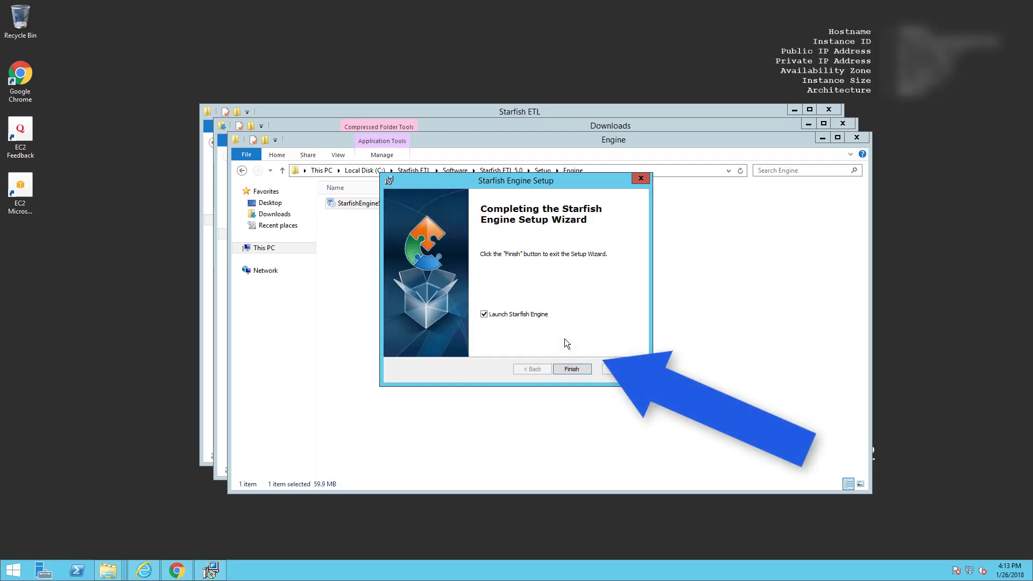
pyautogui.click(572, 368)
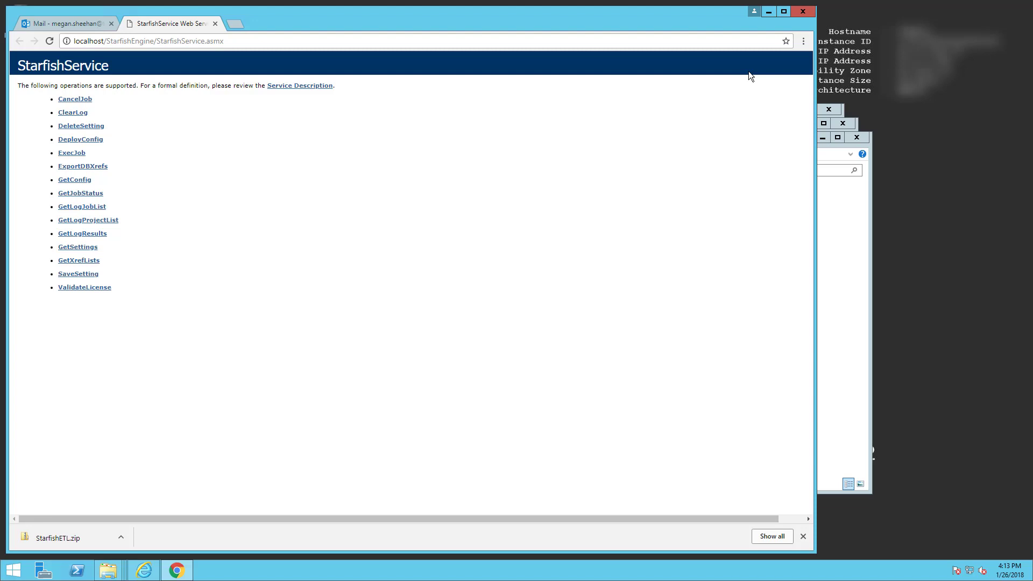
pyautogui.click(801, 12)
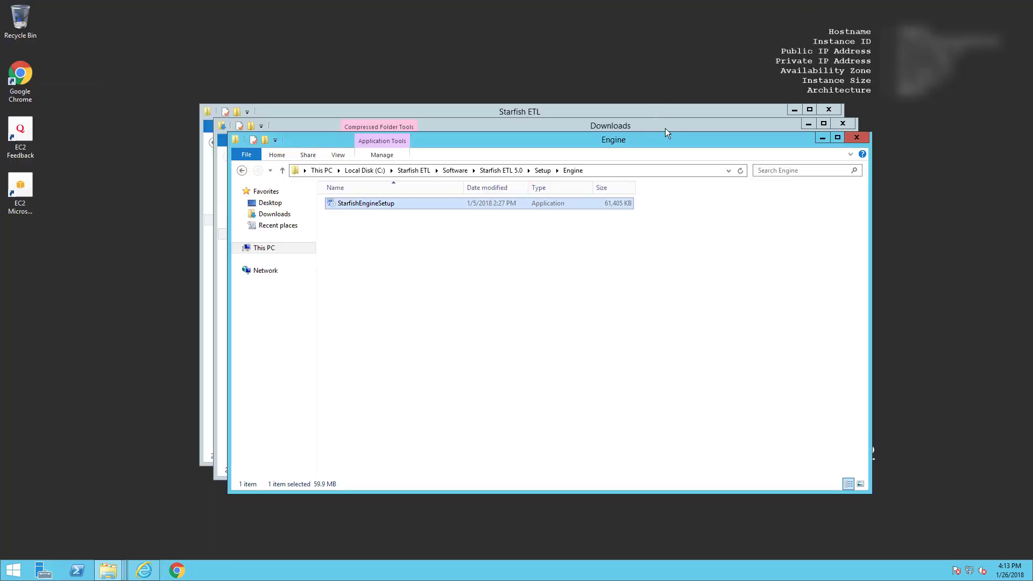
# - Run StarfishAdminSetup from the Admin folder inside Setup and accept its license agreement
pyautogui.click(538, 171)
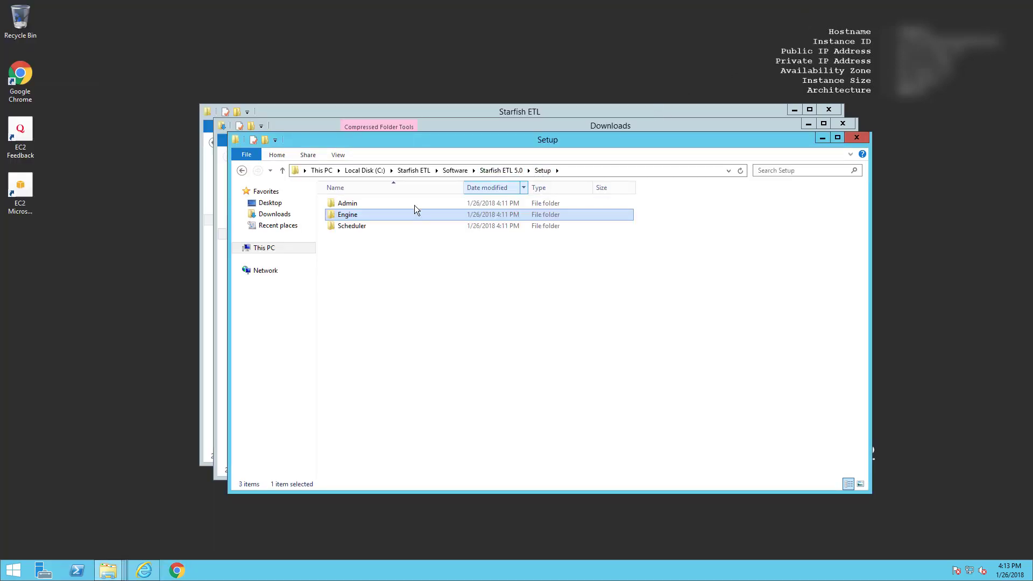
pyautogui.doubleClick(351, 205)
pyautogui.doubleClick(351, 206)
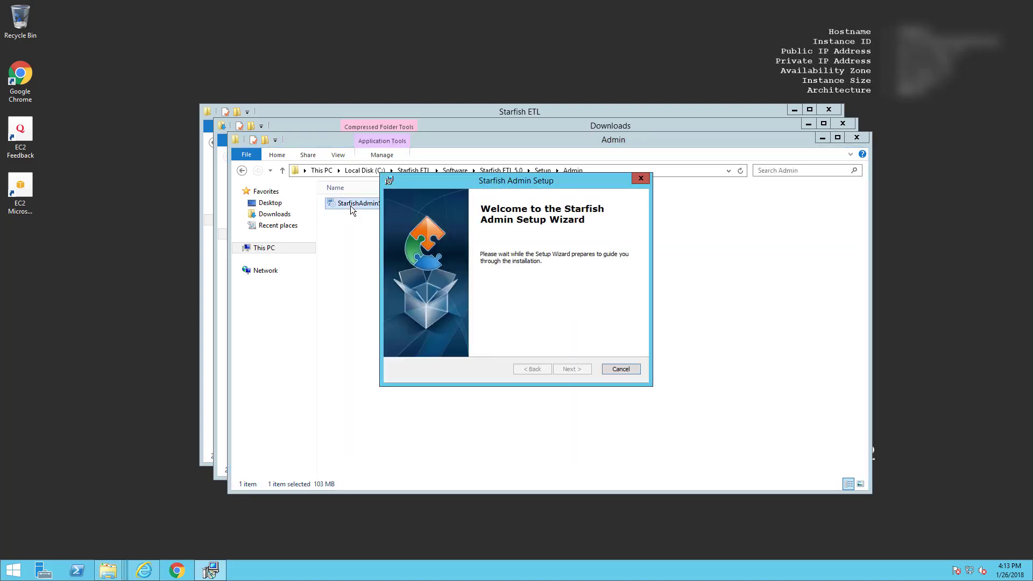
pyautogui.click(572, 370)
pyautogui.click(386, 395)
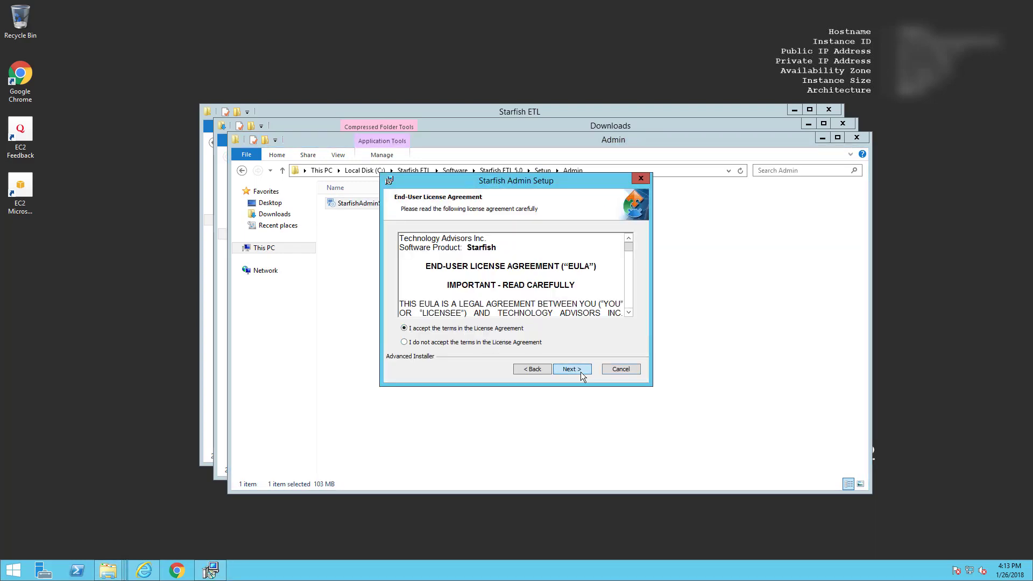
# - Install Starfish Admin in the default folder and finish with View readme file and Launch Starfish Admin turned off
pyautogui.click(580, 372)
pyautogui.click(580, 372)
pyautogui.click(566, 315)
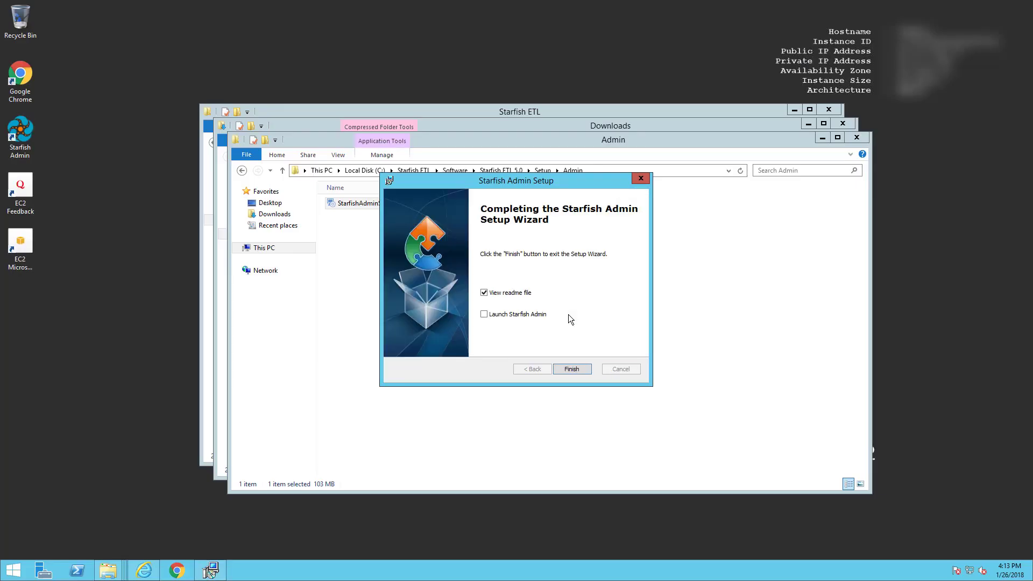
pyautogui.click(485, 292)
pyautogui.click(569, 368)
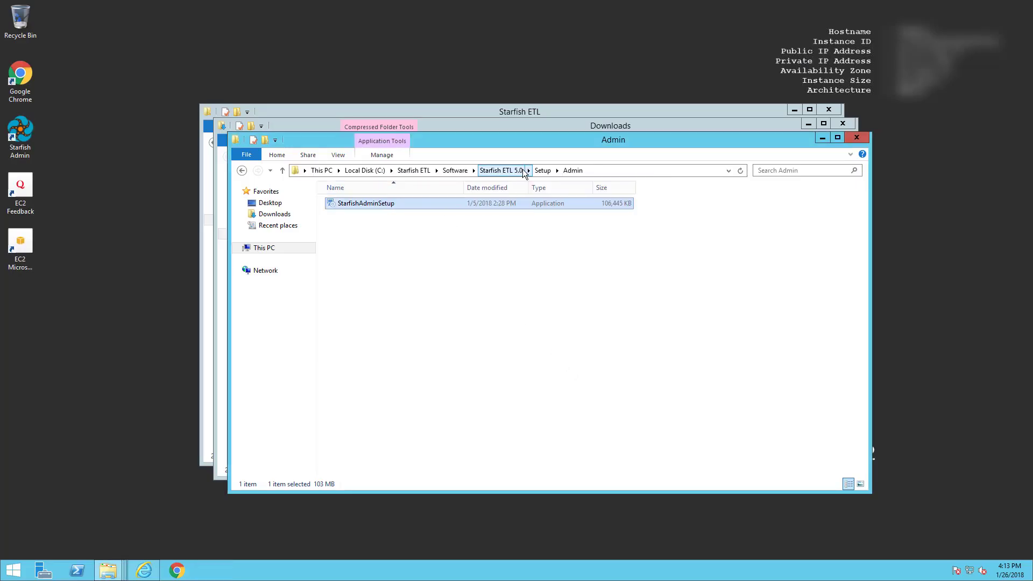
# - Run StarfishSchedulerSetup from the Scheduler folder inside Setup and accept its license agreement
pyautogui.click(541, 170)
pyautogui.doubleClick(356, 226)
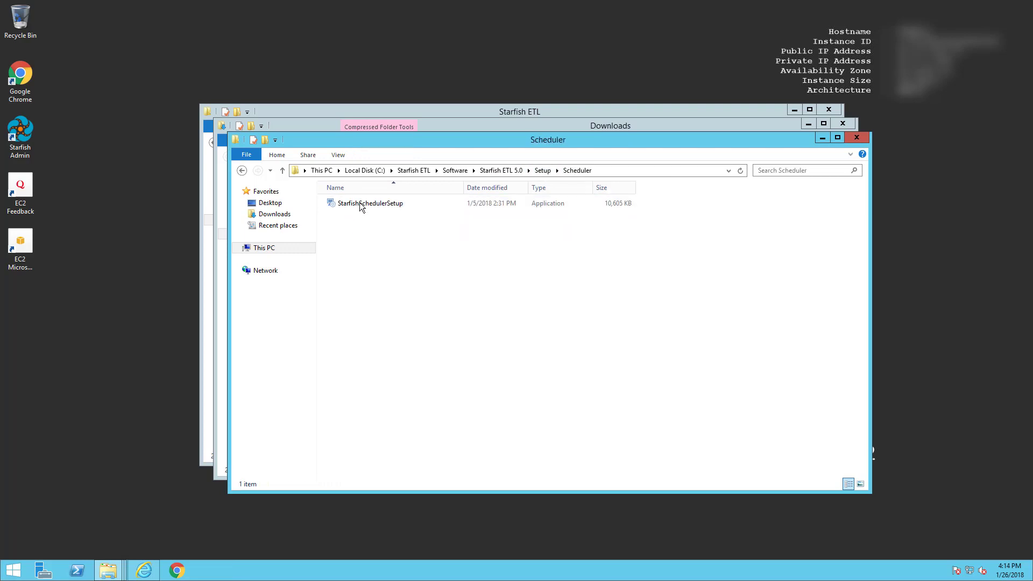
pyautogui.doubleClick(362, 204)
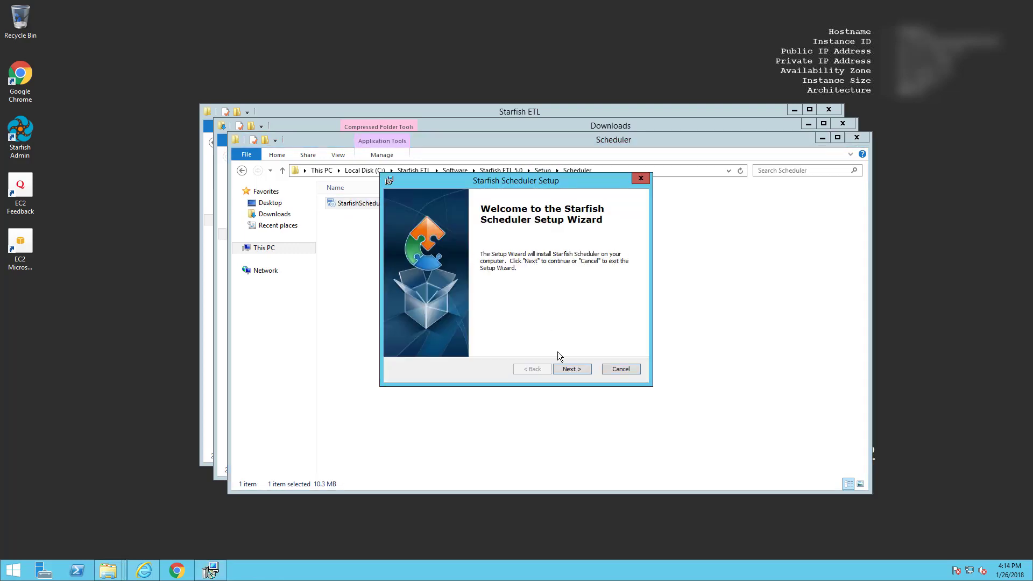
pyautogui.click(569, 369)
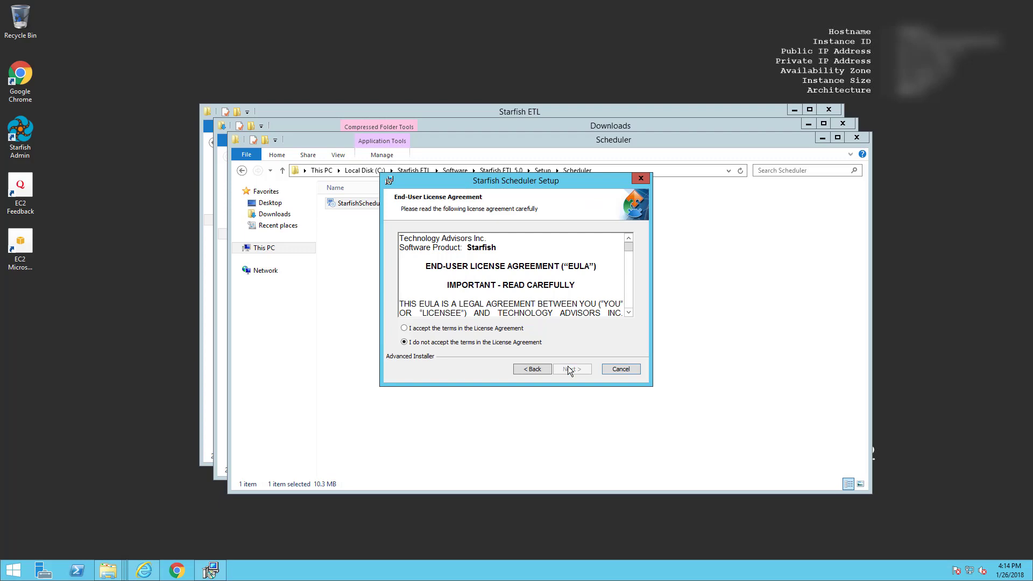
pyautogui.click(476, 328)
pyautogui.click(569, 369)
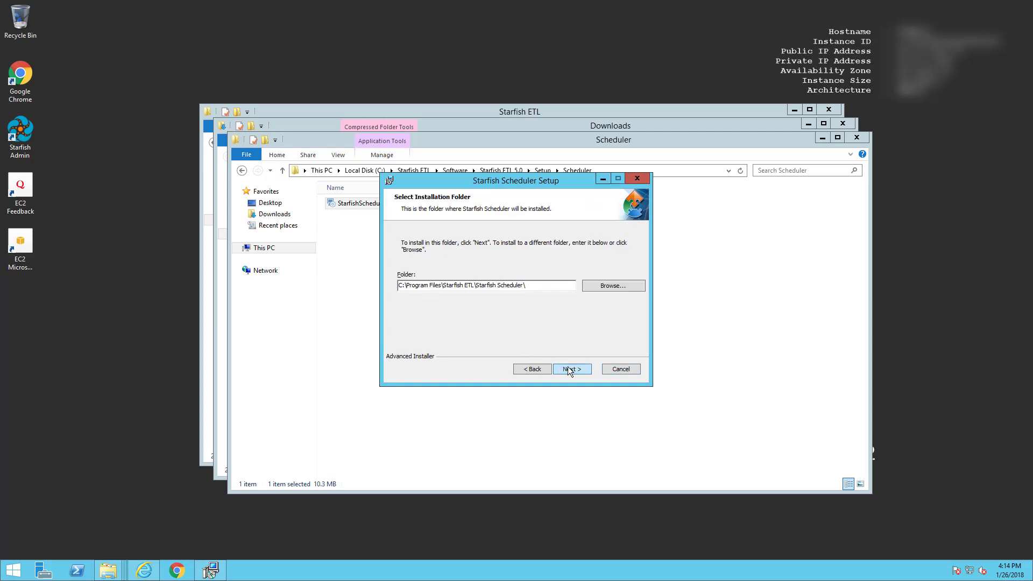
# - Install Starfish Scheduler in the default folder, allow it to make changes to the computer, and finish the setup
pyautogui.click(568, 369)
pyautogui.click(567, 368)
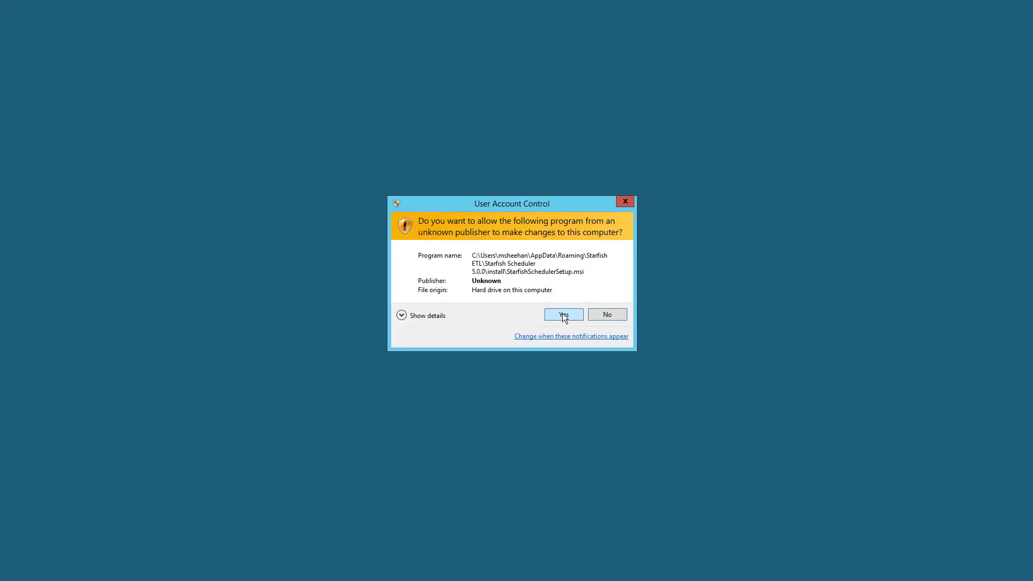
pyautogui.click(564, 316)
pyautogui.click(578, 368)
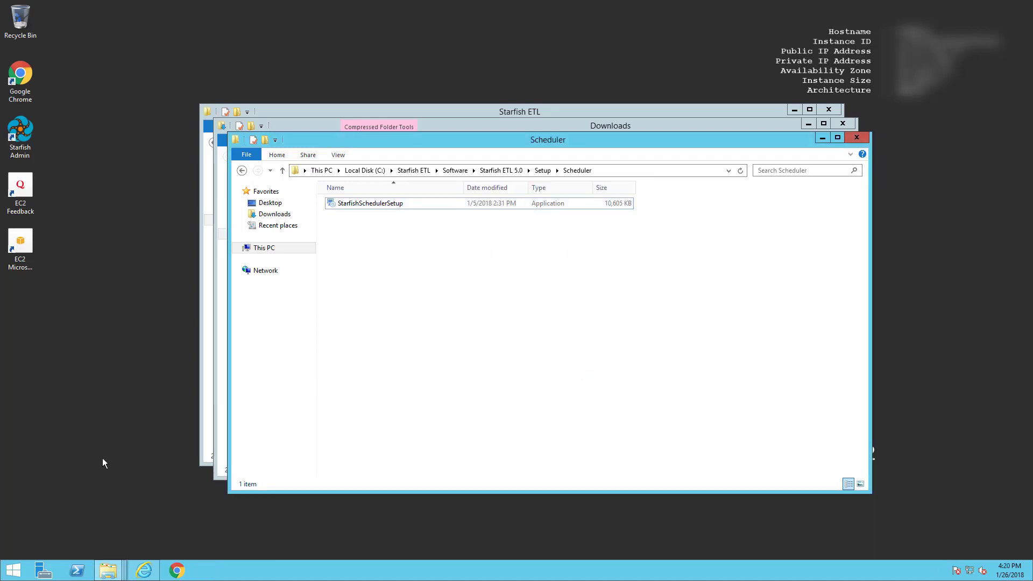
# - Open Internet Information Services (IIS) Manager and show the application pools of the STAR10 server
pyautogui.click(12, 573)
pyautogui.write('iis')
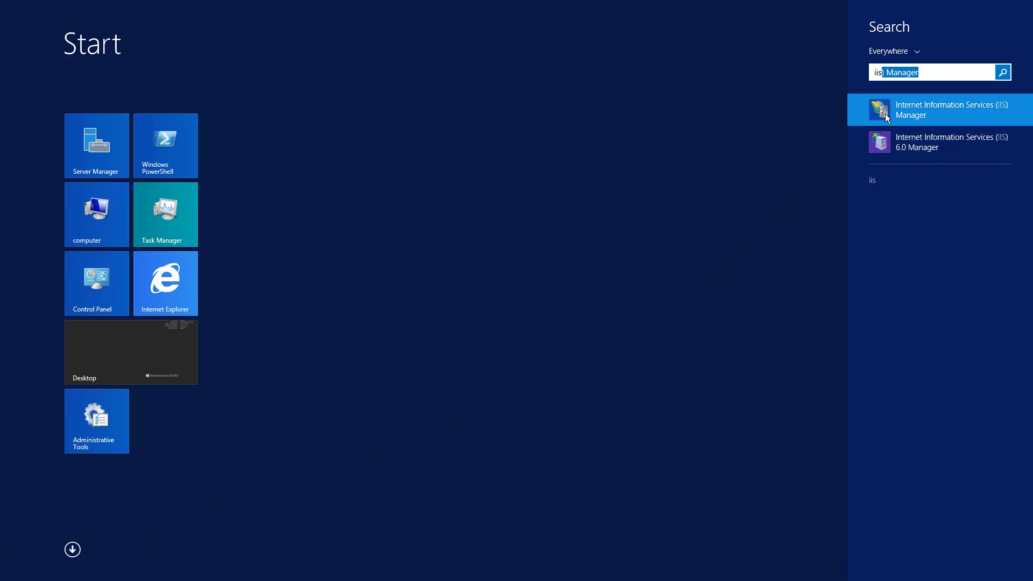
pyautogui.click(886, 114)
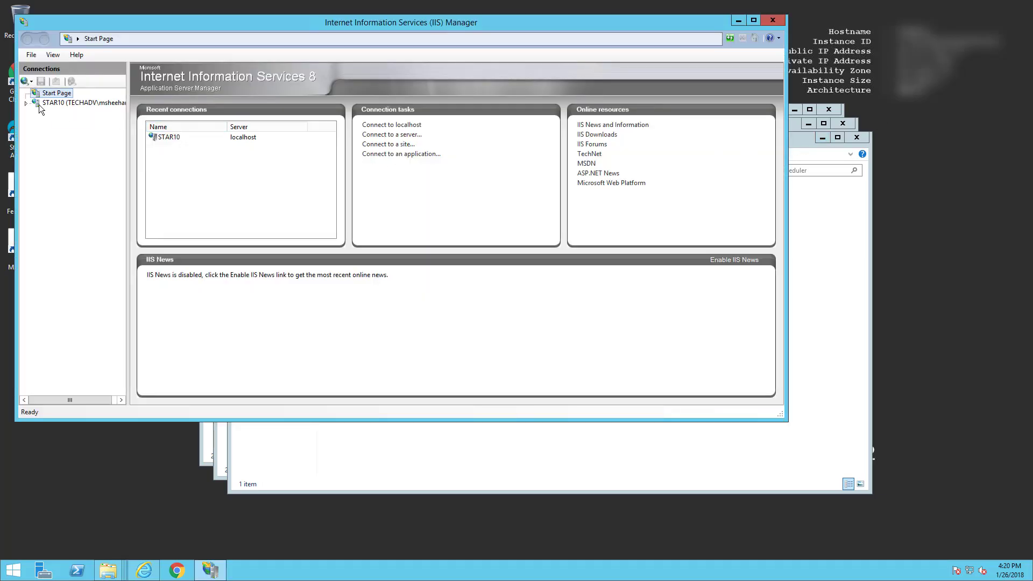
pyautogui.click(27, 103)
pyautogui.click(75, 112)
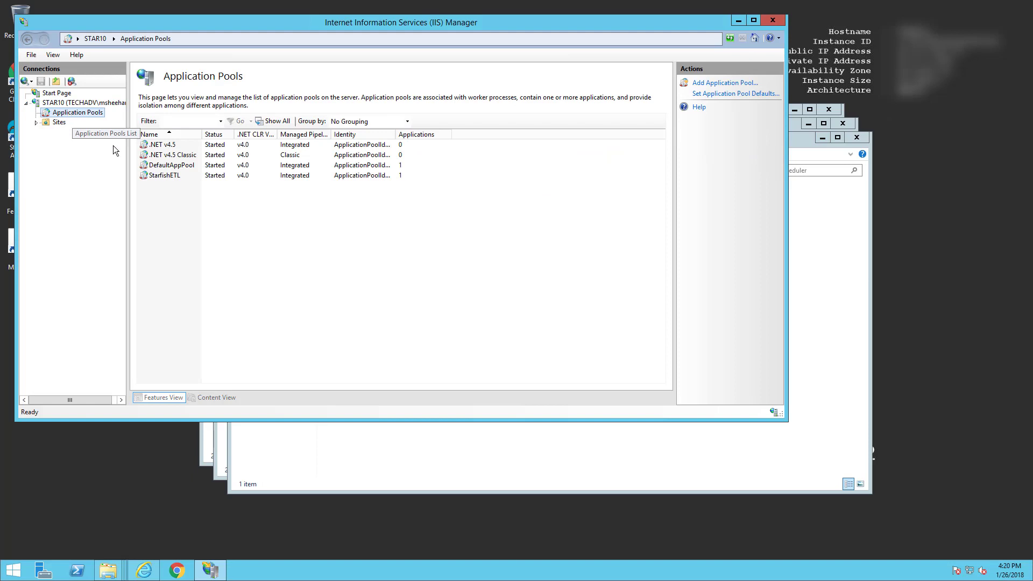
# - Set the StarfishETL application pool to recycle at 5:00 AM instead of at regular time intervals, and close IIS Manager
pyautogui.click(168, 176)
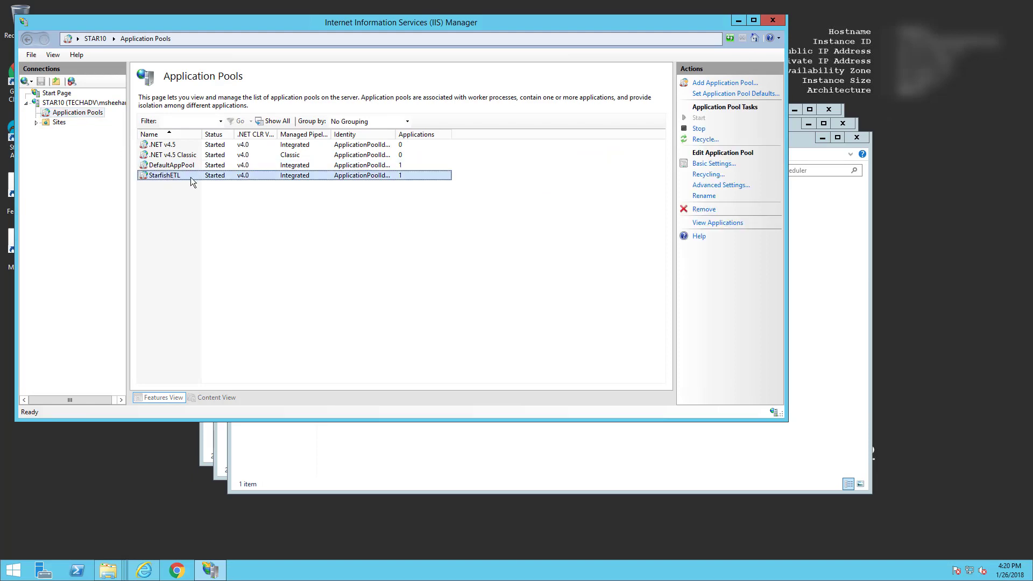
pyautogui.click(706, 175)
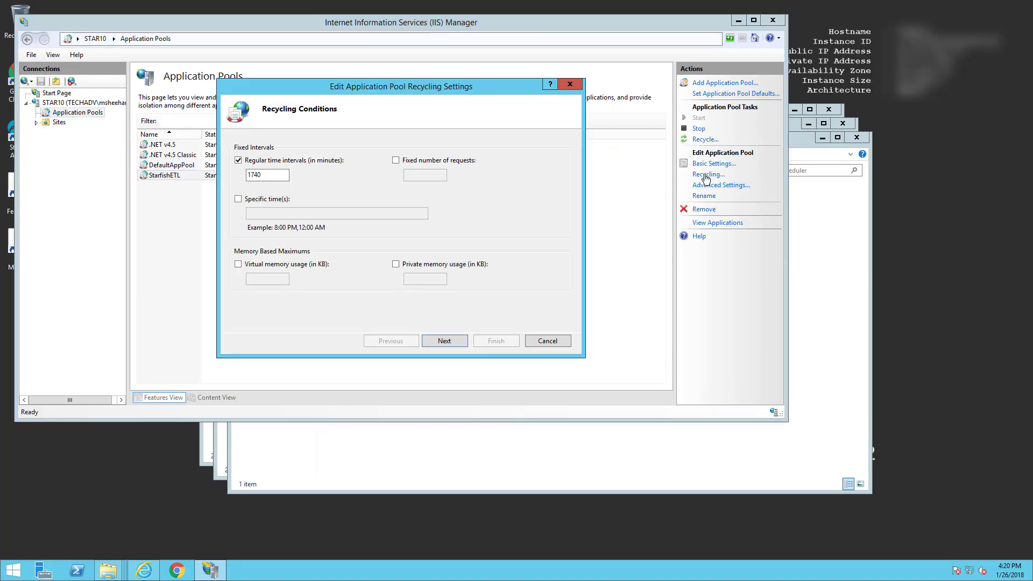
pyautogui.click(238, 161)
pyautogui.click(239, 199)
pyautogui.click(254, 212)
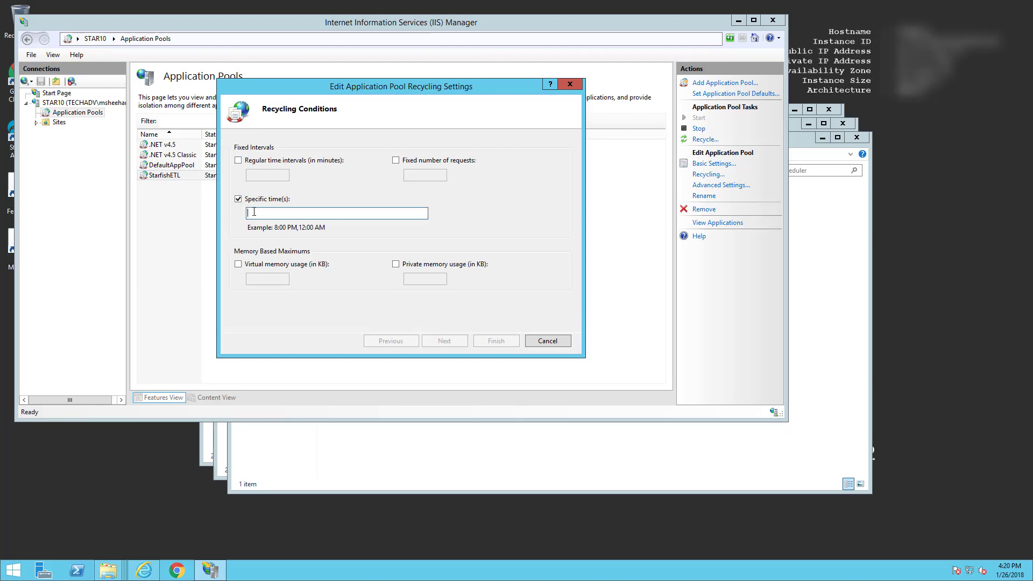
pyautogui.write('5:00')
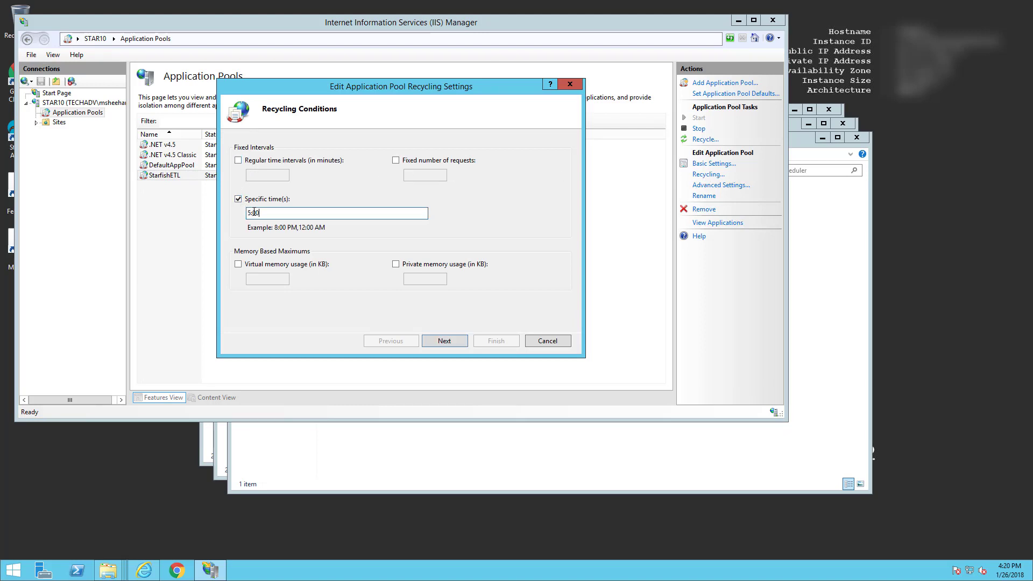
pyautogui.write(' AM')
pyautogui.click(447, 342)
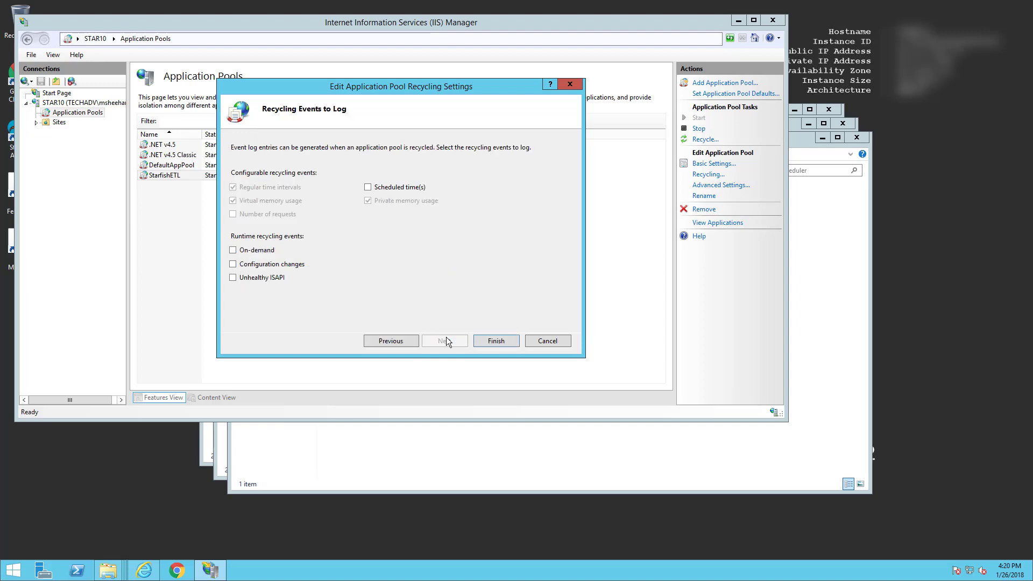
pyautogui.click(486, 340)
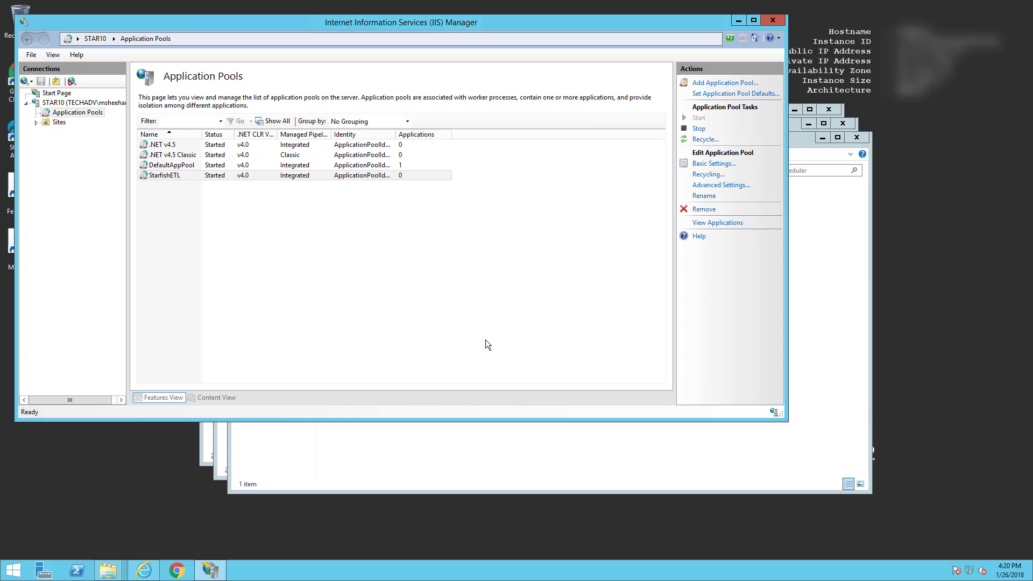
pyautogui.click(772, 20)
pyautogui.click(20, 133)
pyautogui.rightClick(20, 133)
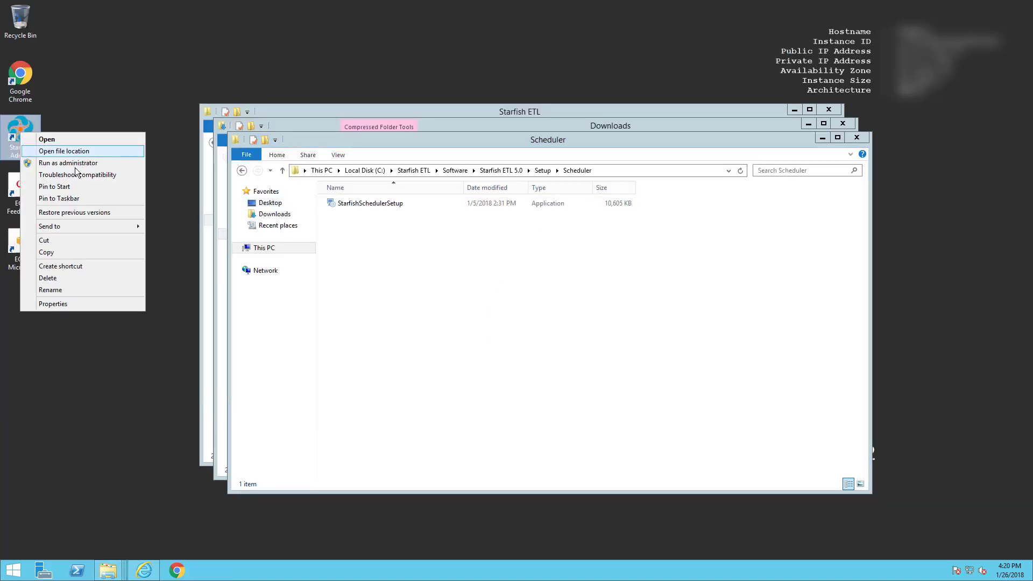
pyautogui.click(76, 163)
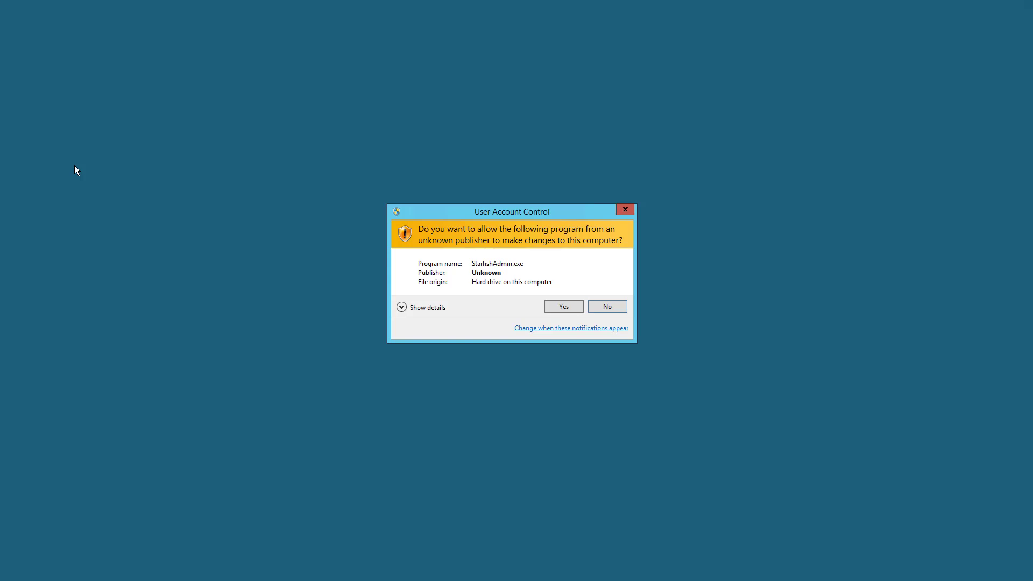
pyautogui.click(554, 307)
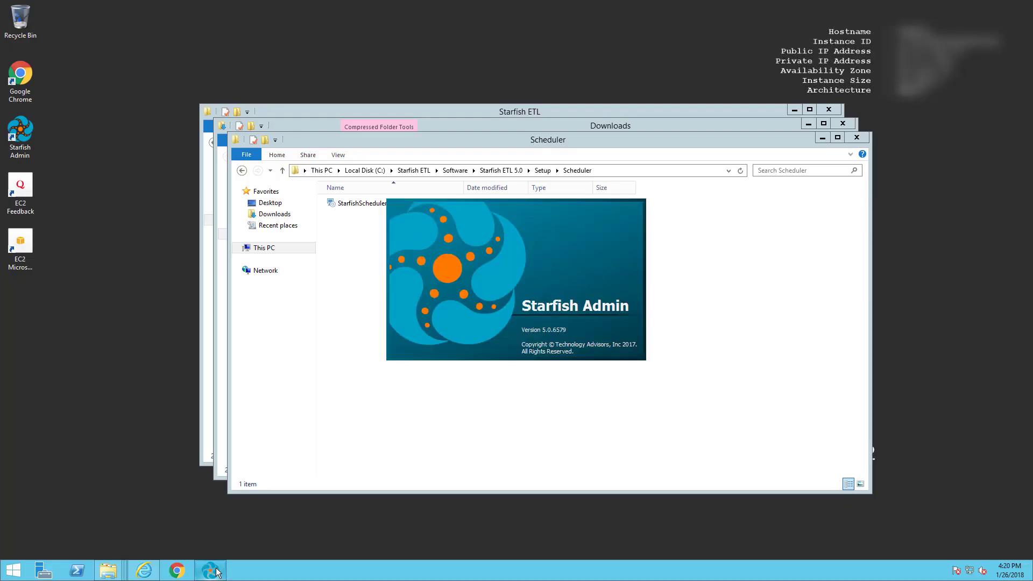
pyautogui.write('http://loc')
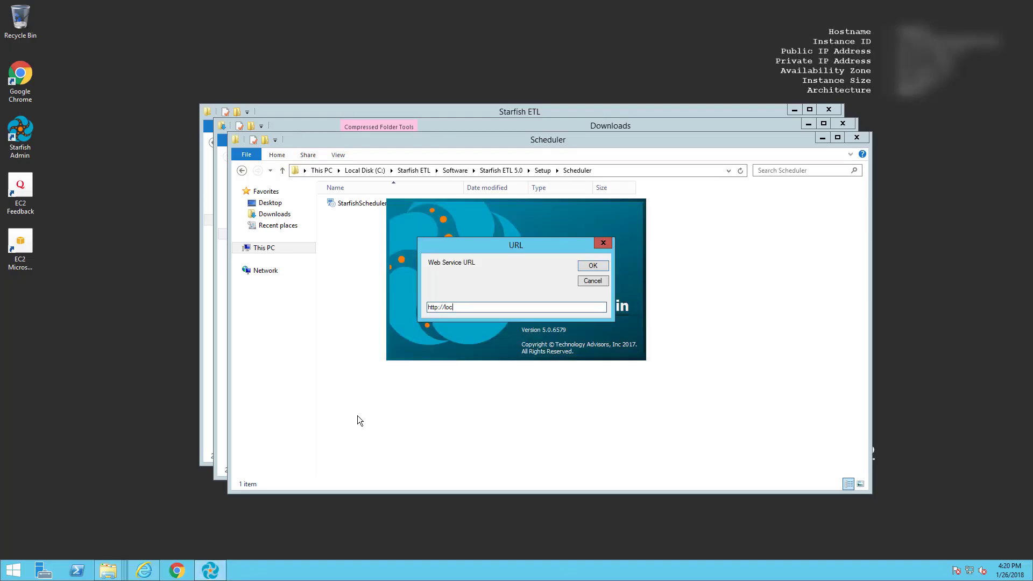
pyautogui.write('alhost/starfishengine/starfishservice.asmx')
pyautogui.click(589, 267)
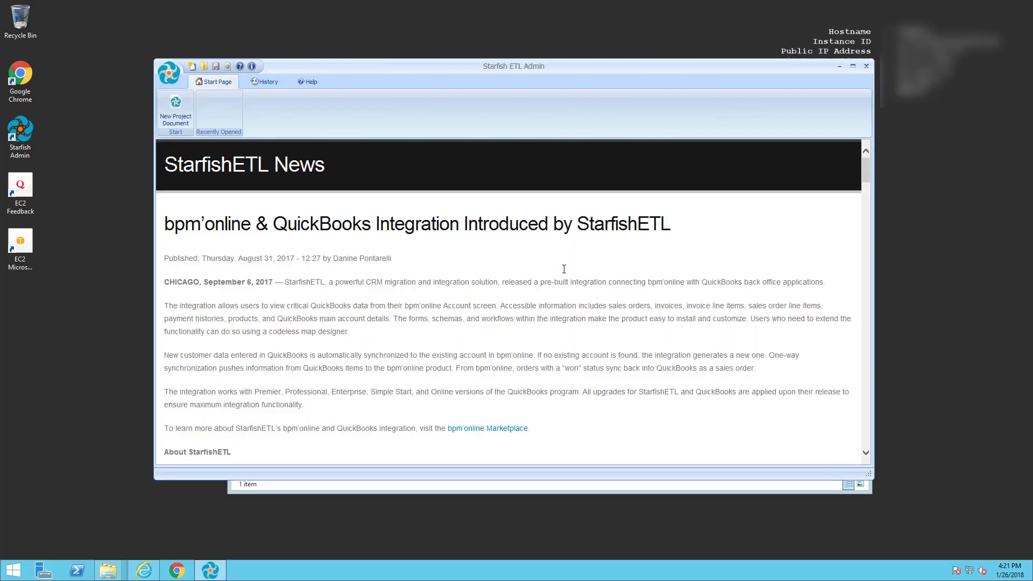
# - Check for Starfish ETL updates, install them with Starfish Admin closed, and close the updater
pyautogui.click(169, 73)
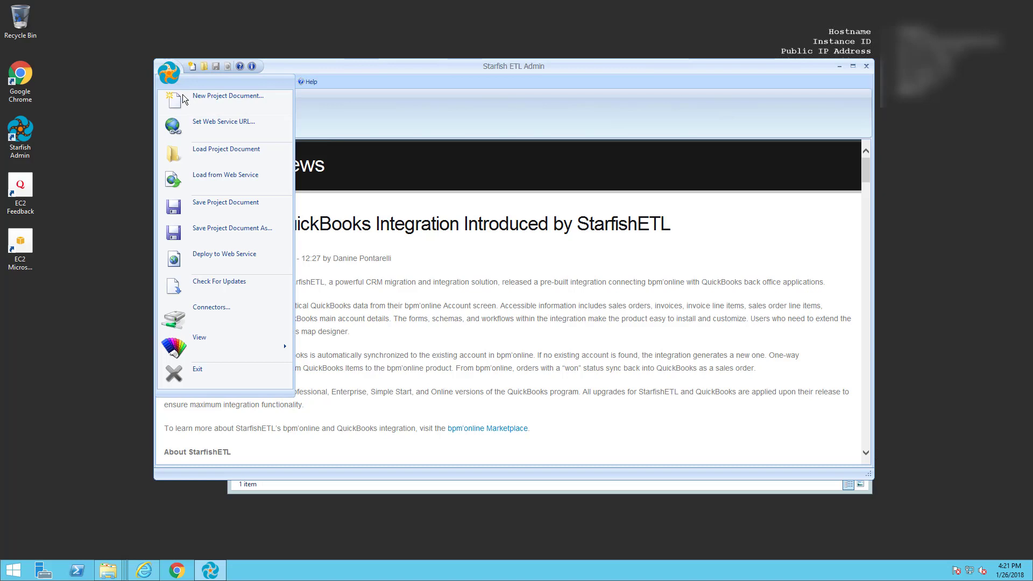
pyautogui.click(218, 285)
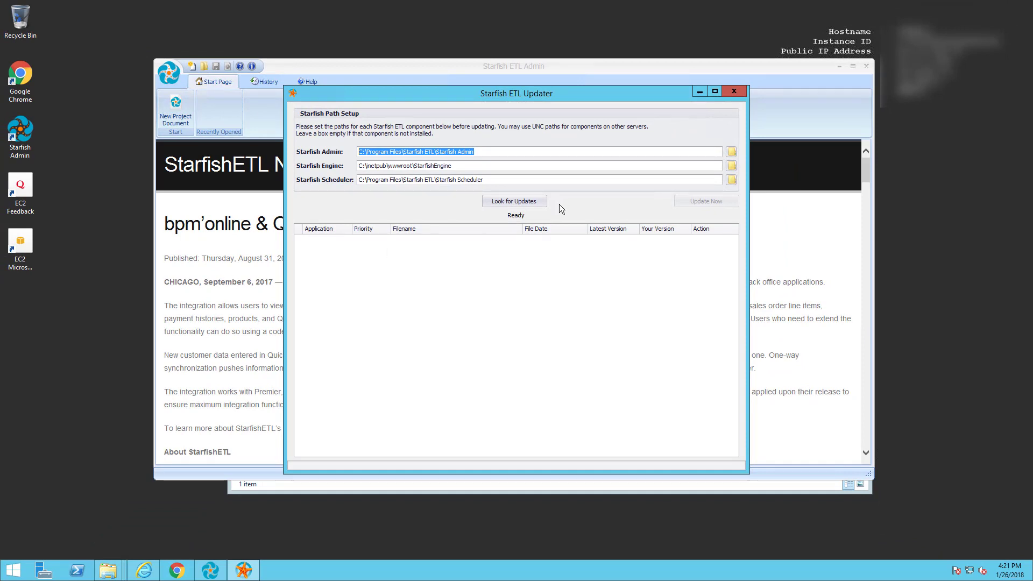
pyautogui.click(539, 201)
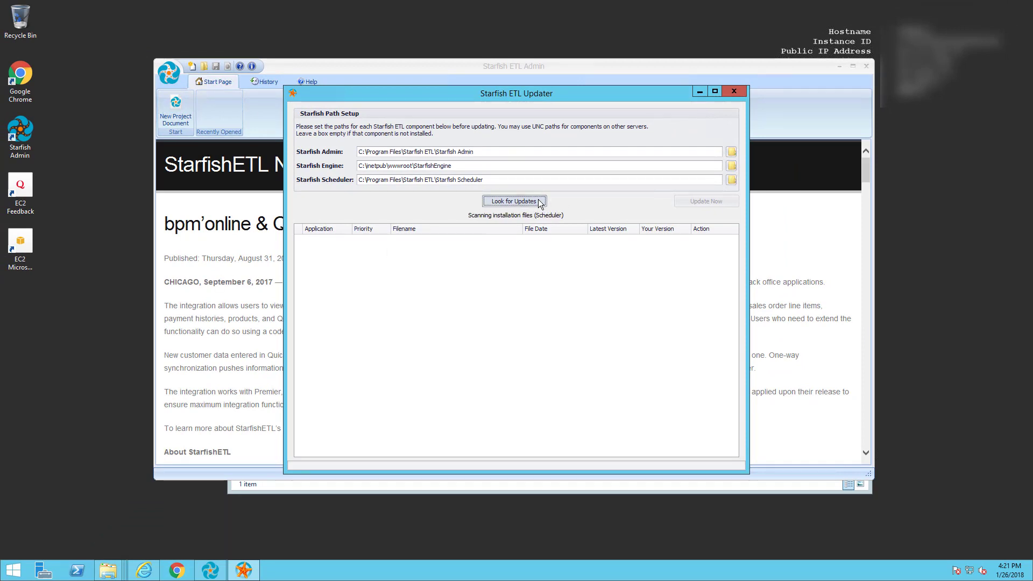
pyautogui.click(699, 201)
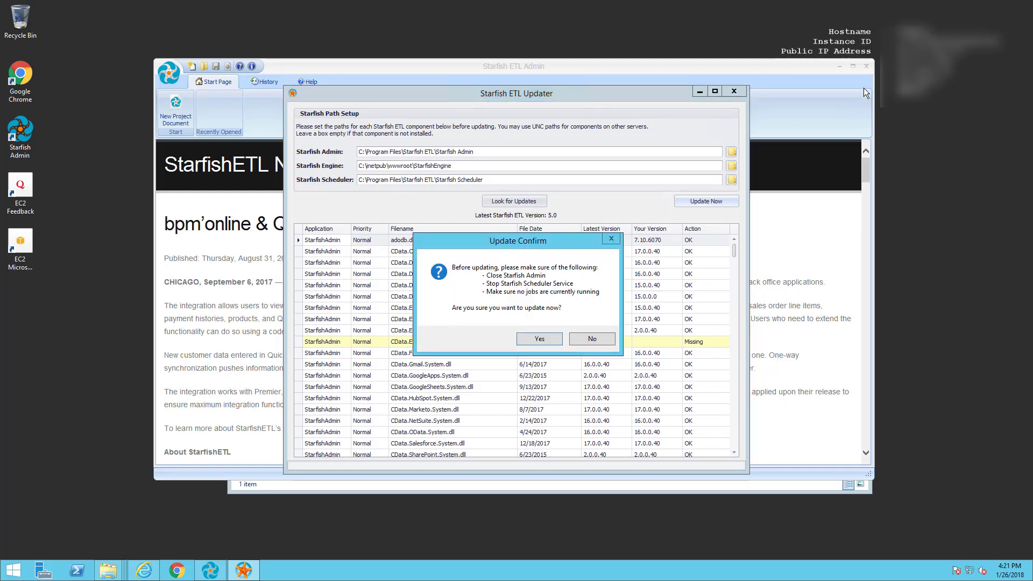
pyautogui.click(865, 65)
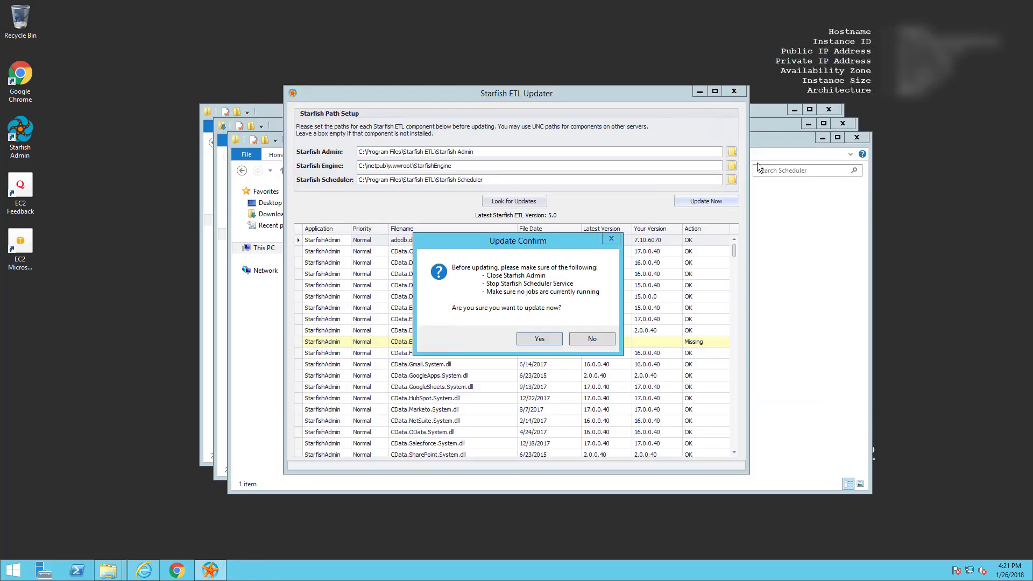
pyautogui.click(549, 338)
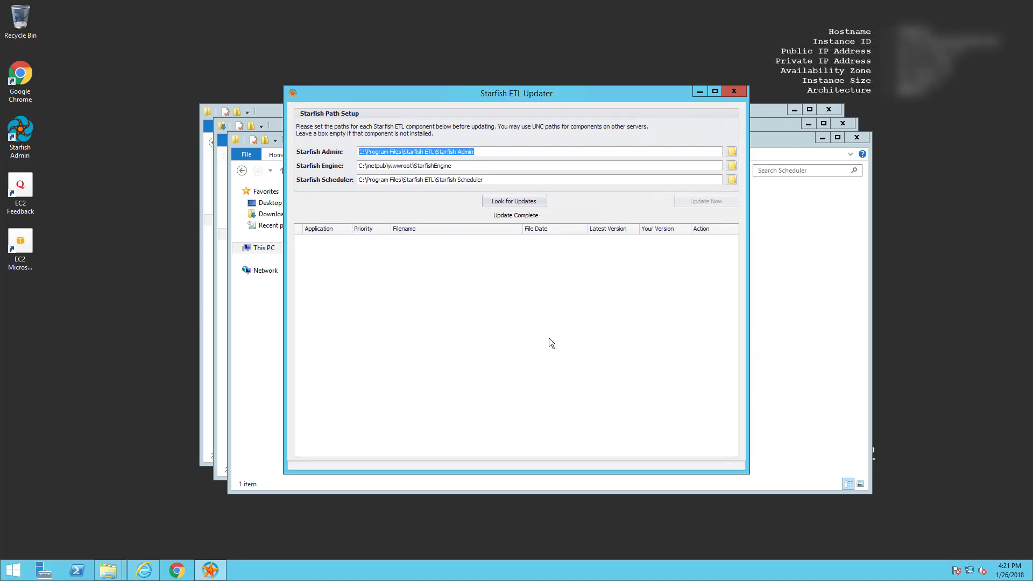
pyautogui.click(734, 91)
# - Reopen Starfish Admin from the desktop
pyautogui.doubleClick(25, 135)
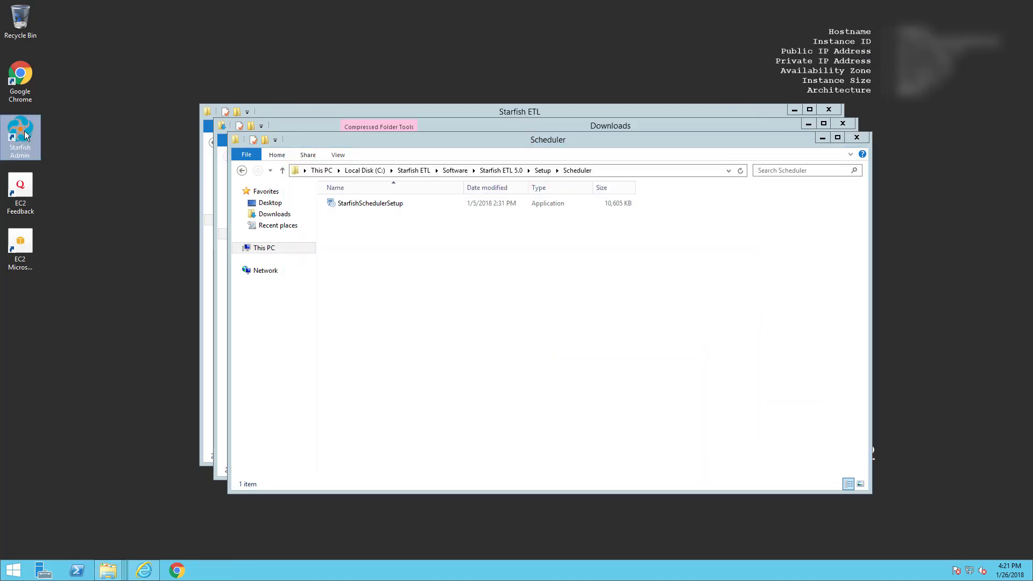